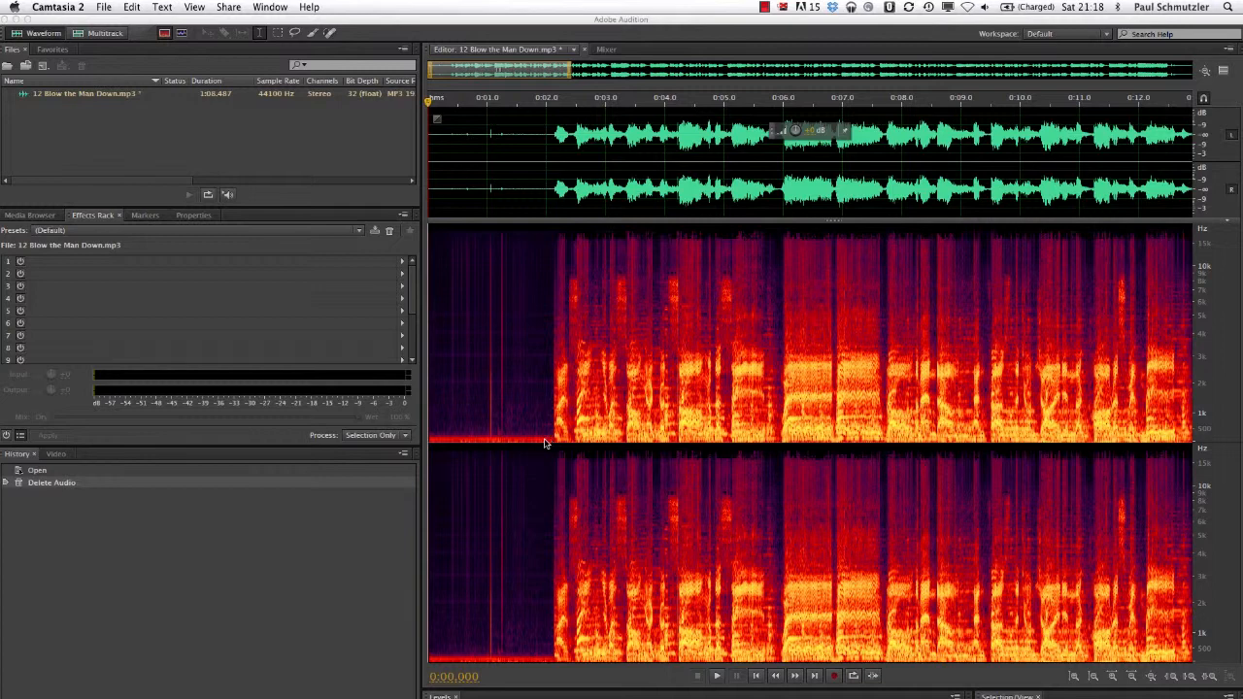
Step: Play the recording from the start to listen to the low-frequency rumble in the opening seconds
click(357, 152)
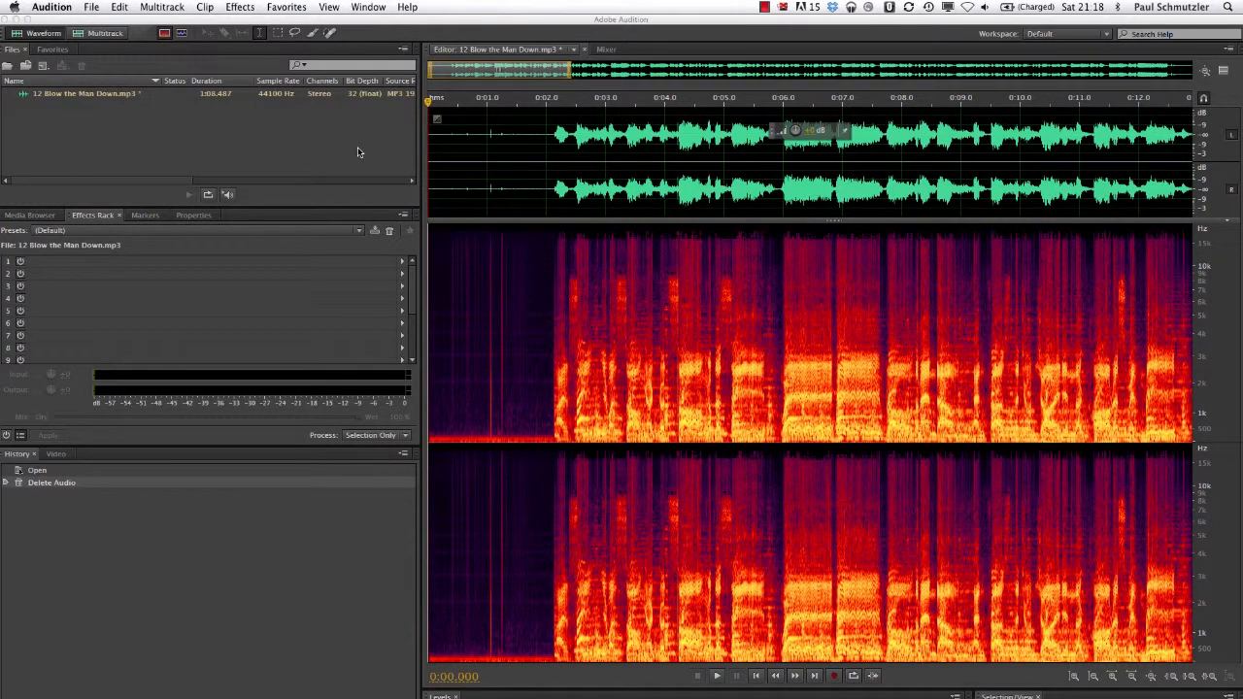
key(space)
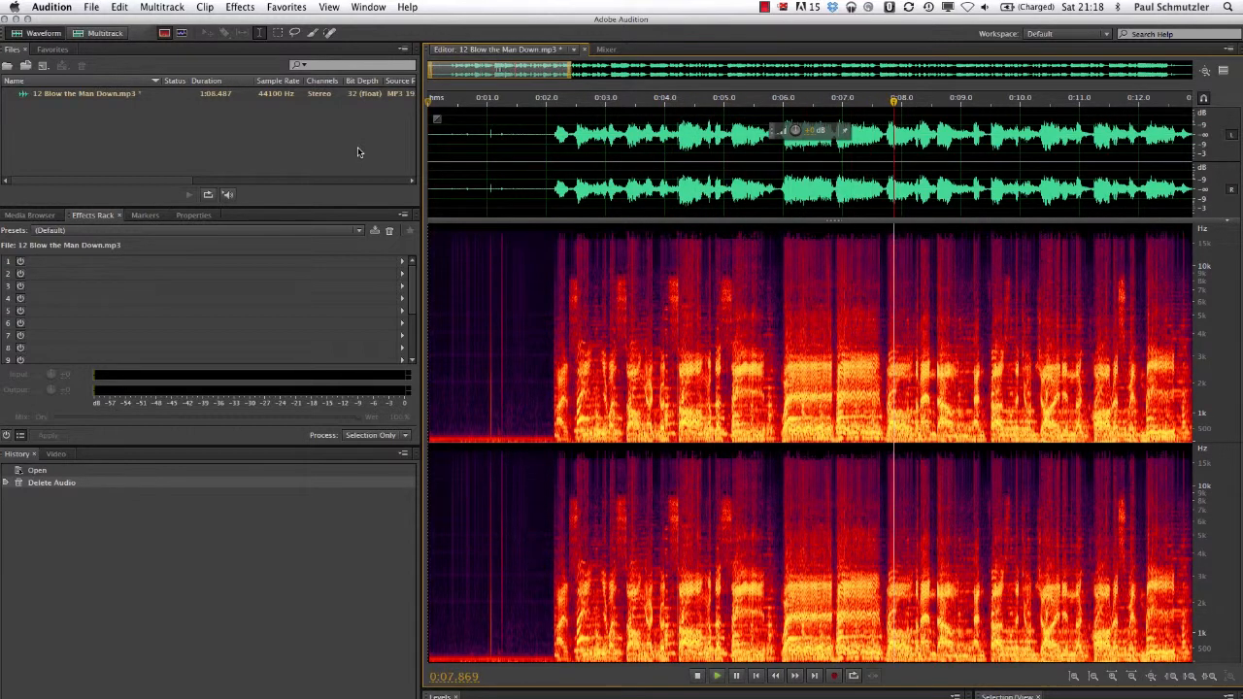
key(space)
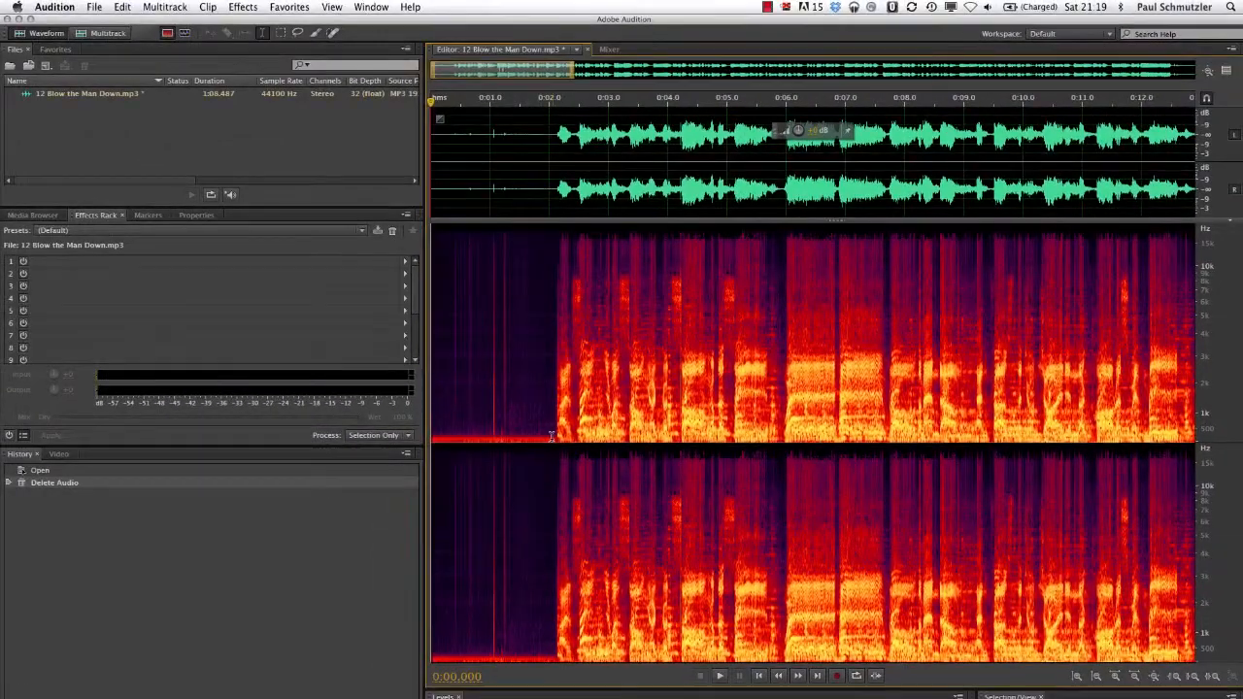
Step: Mark the low-frequency rumble band across about the first two seconds of the spectrogram with the Paintbrush Selection Tool
drag(549, 436, 442, 439)
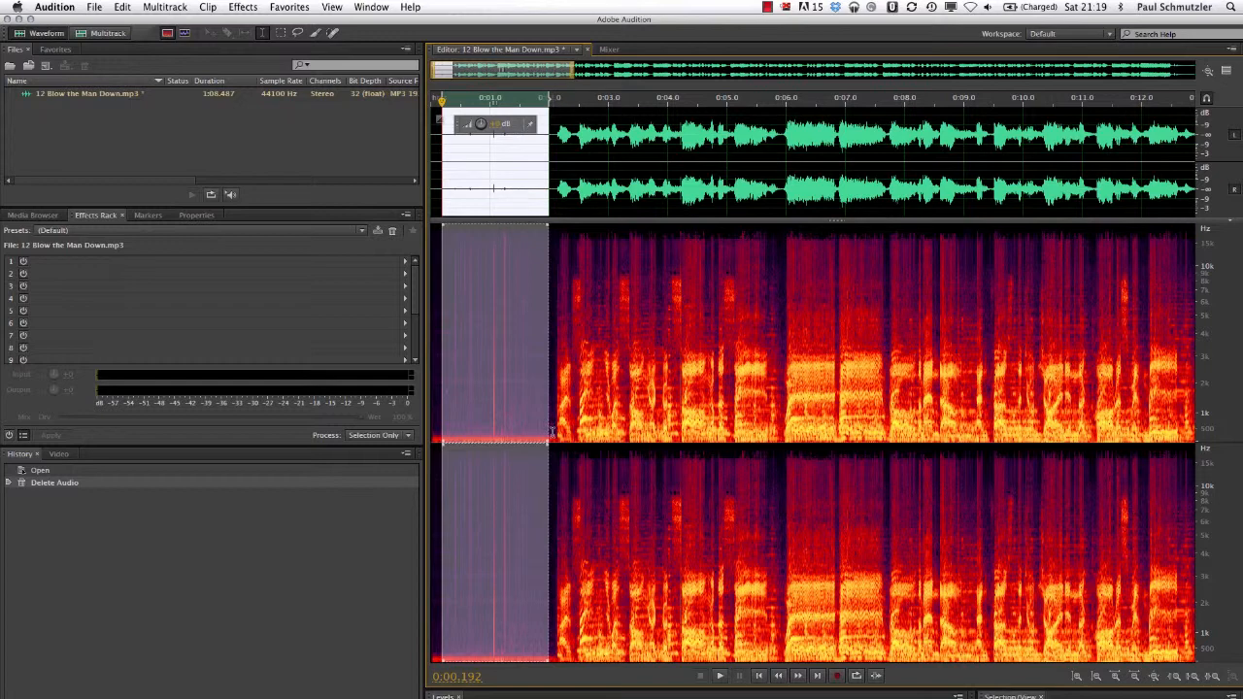
click(551, 431)
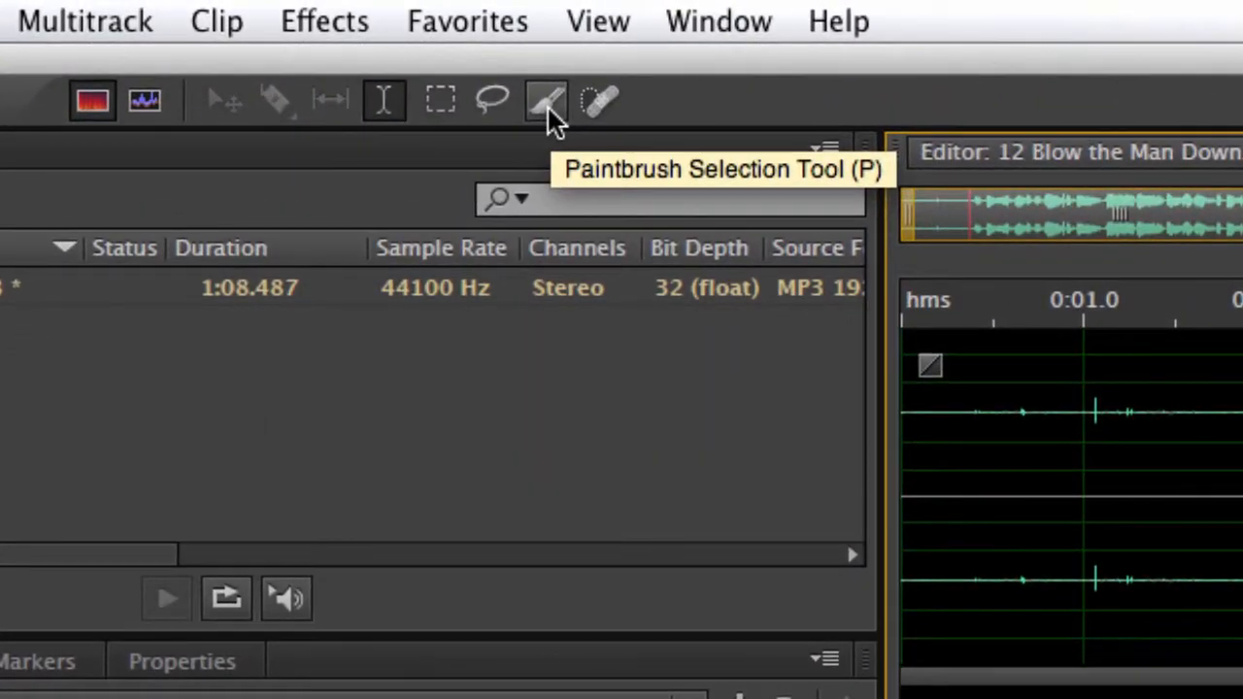
click(548, 108)
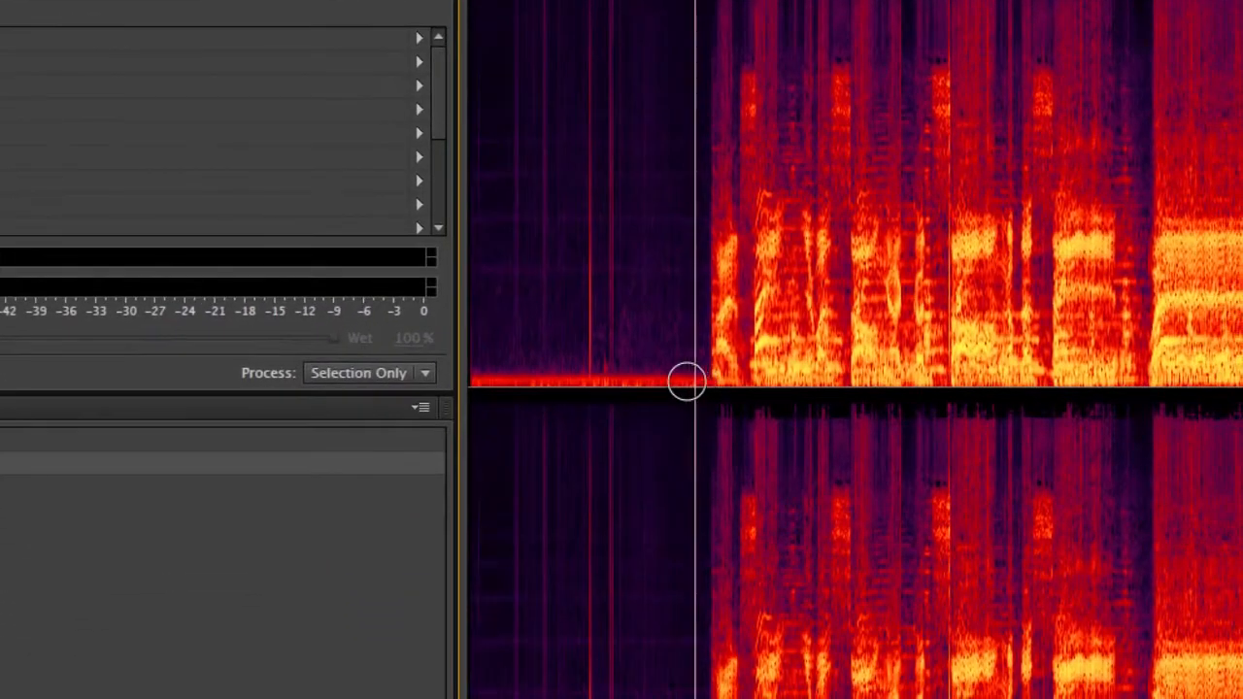
drag(686, 381, 447, 380)
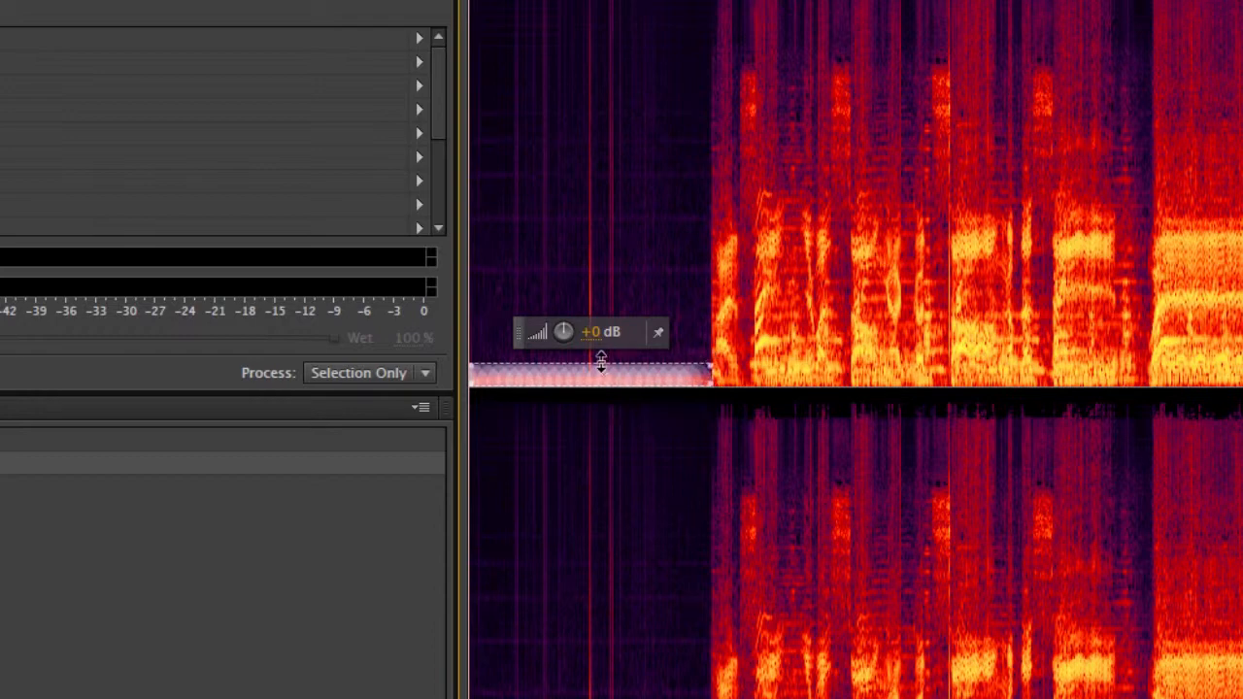
mouse_move(603, 363)
mouse_down()
mouse_move(604, 345)
mouse_move(600, 380)
mouse_move(603, 365)
mouse_up()
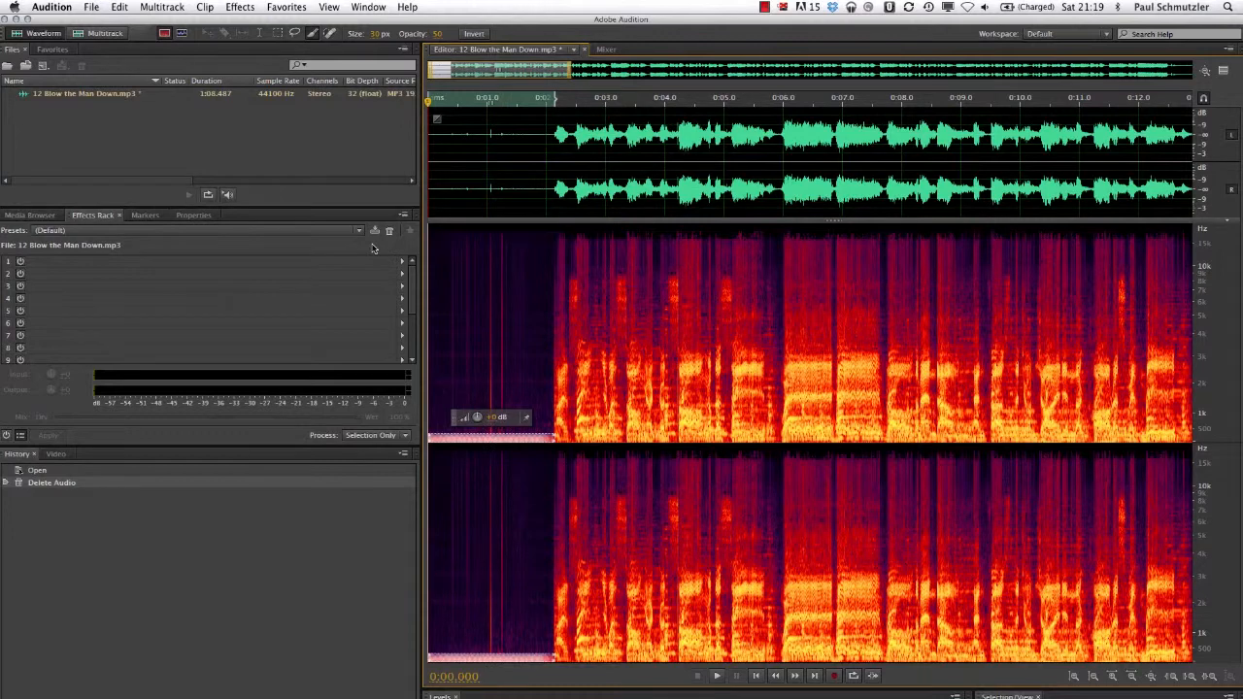
Step: Learn a sound model from the painted rumble selection
click(242, 7)
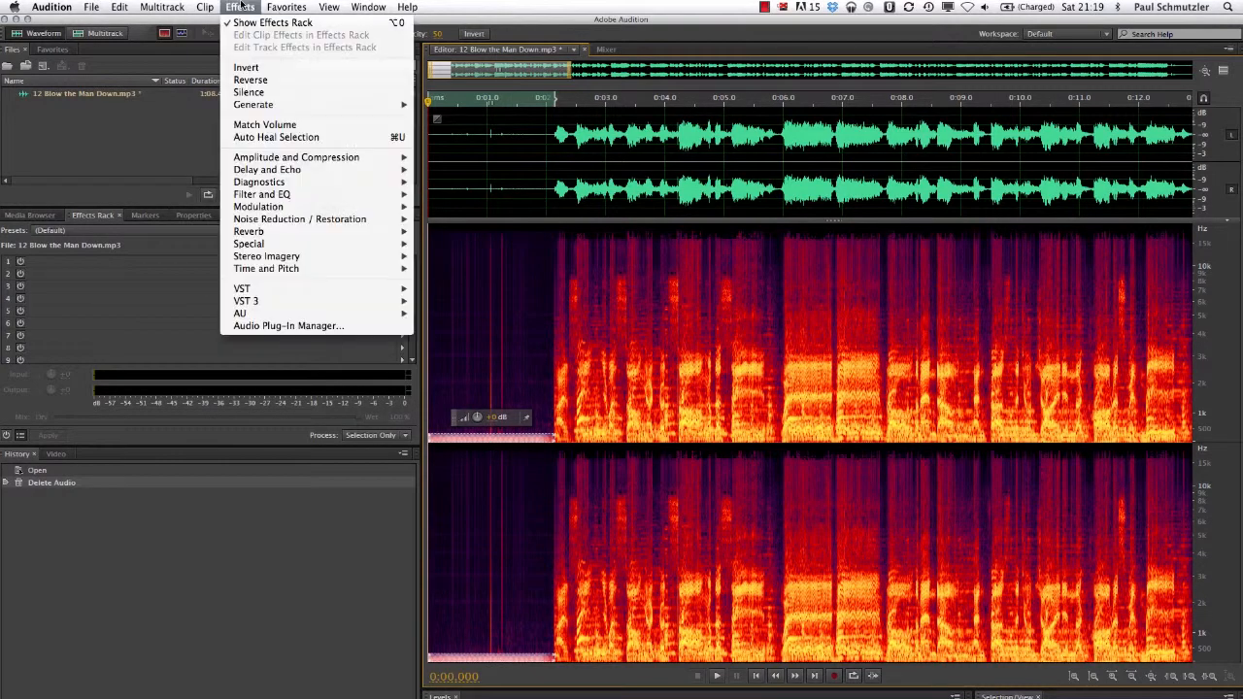
mouse_move(363, 221)
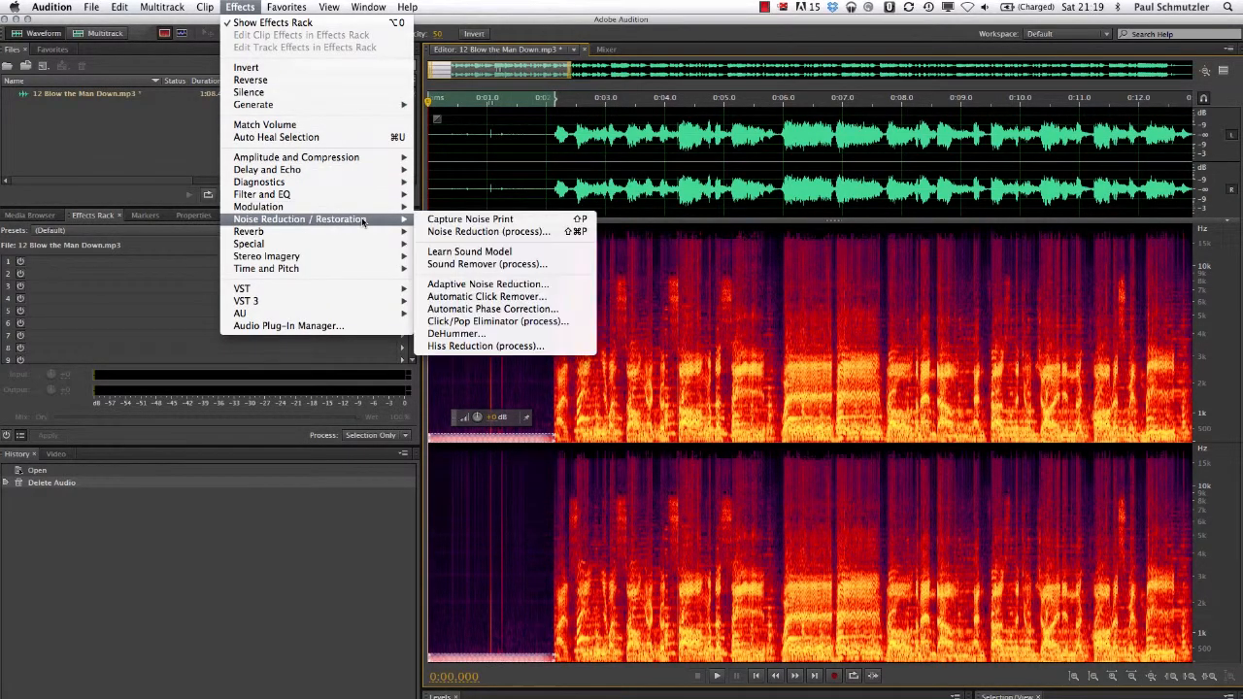
click(486, 253)
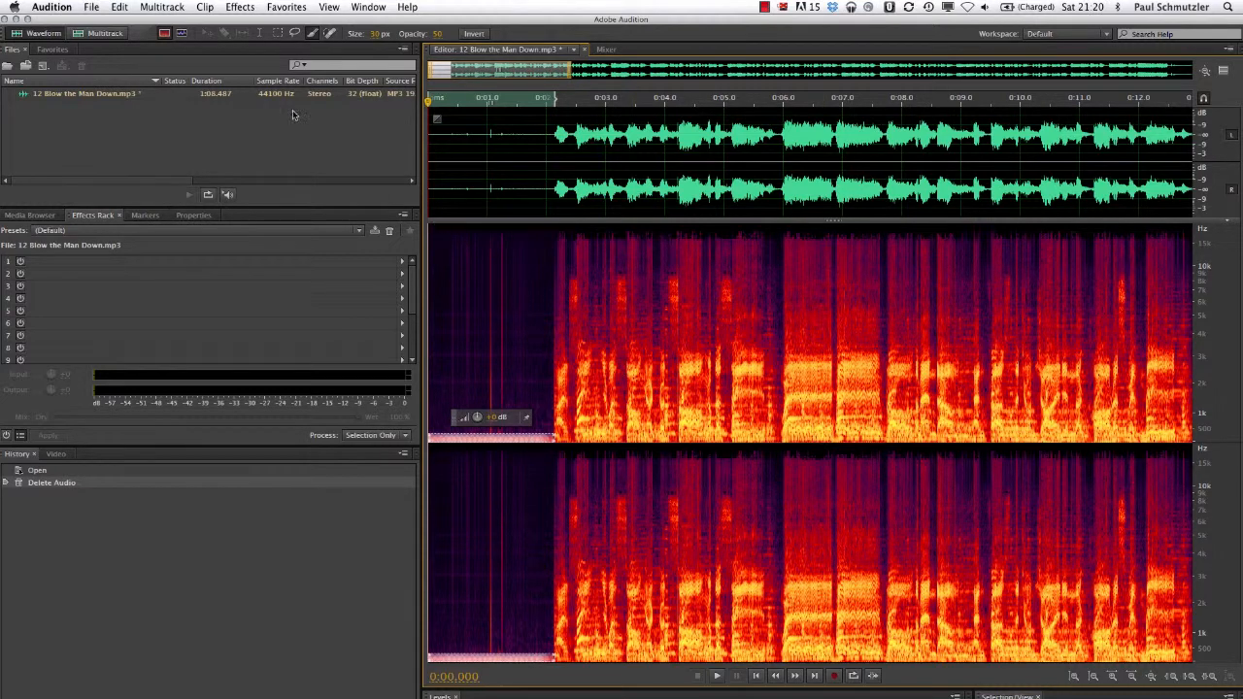
Step: Select about the first 6 seconds of audio with the Time Selection tool and open the Sound Remover effect
click(261, 37)
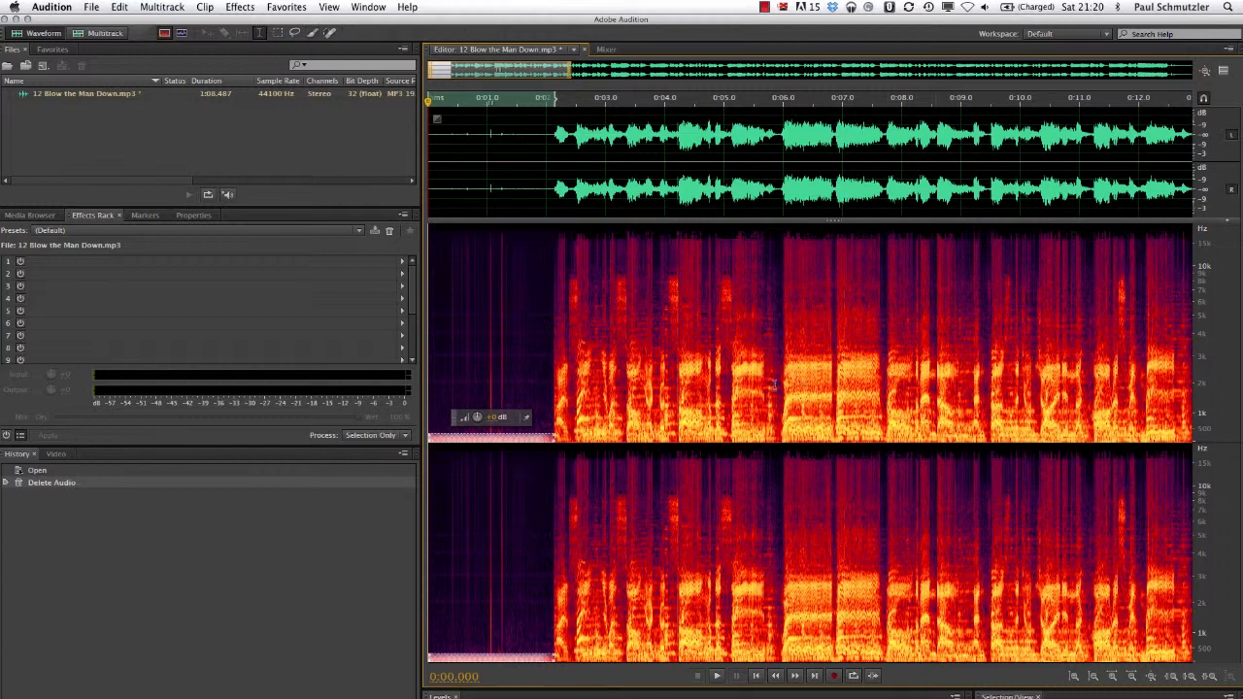
drag(783, 385, 430, 394)
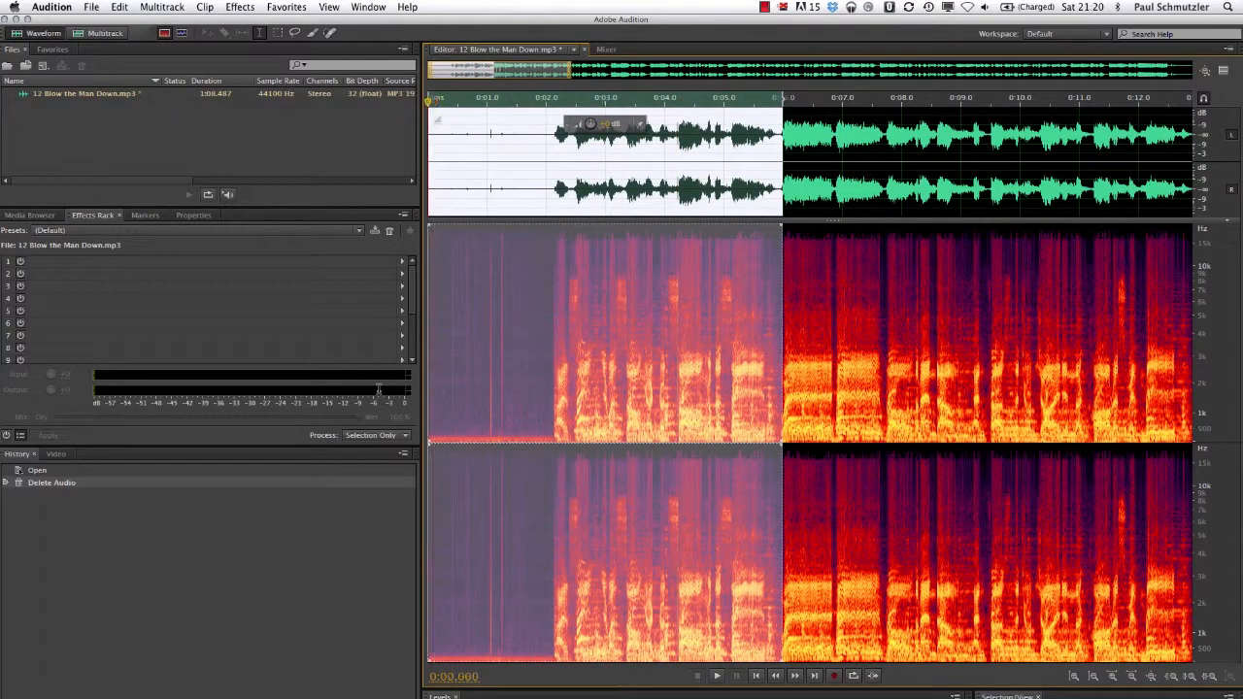
click(240, 7)
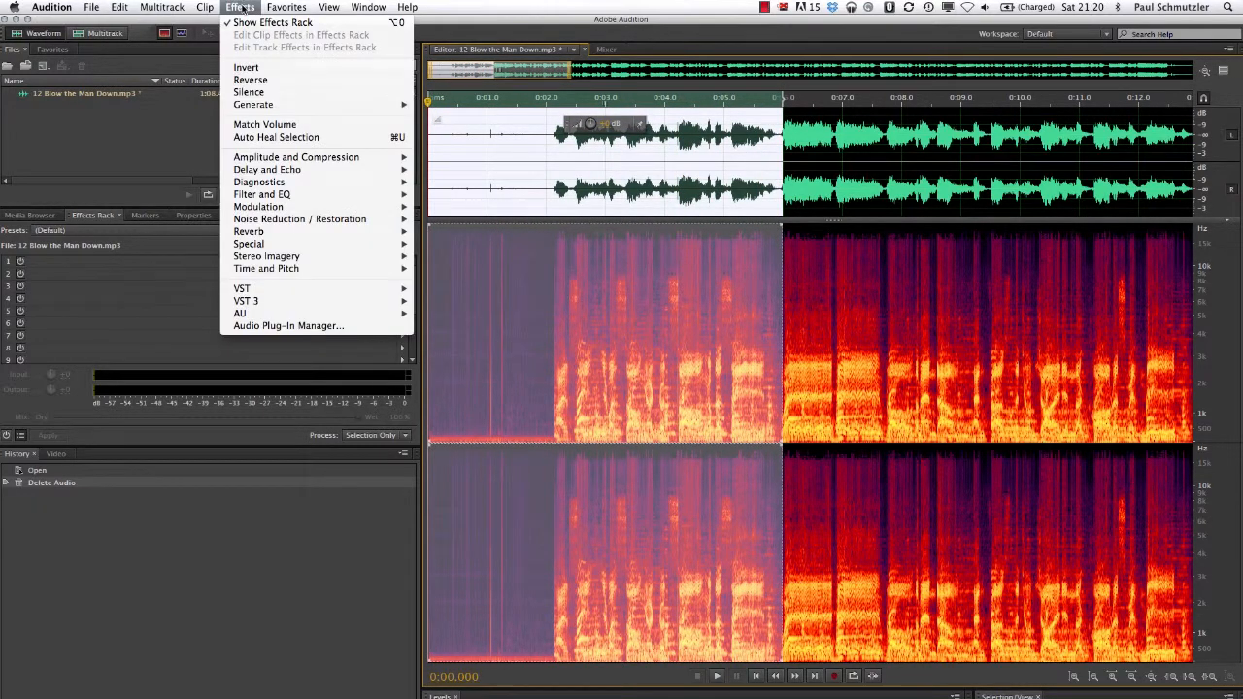
mouse_move(386, 218)
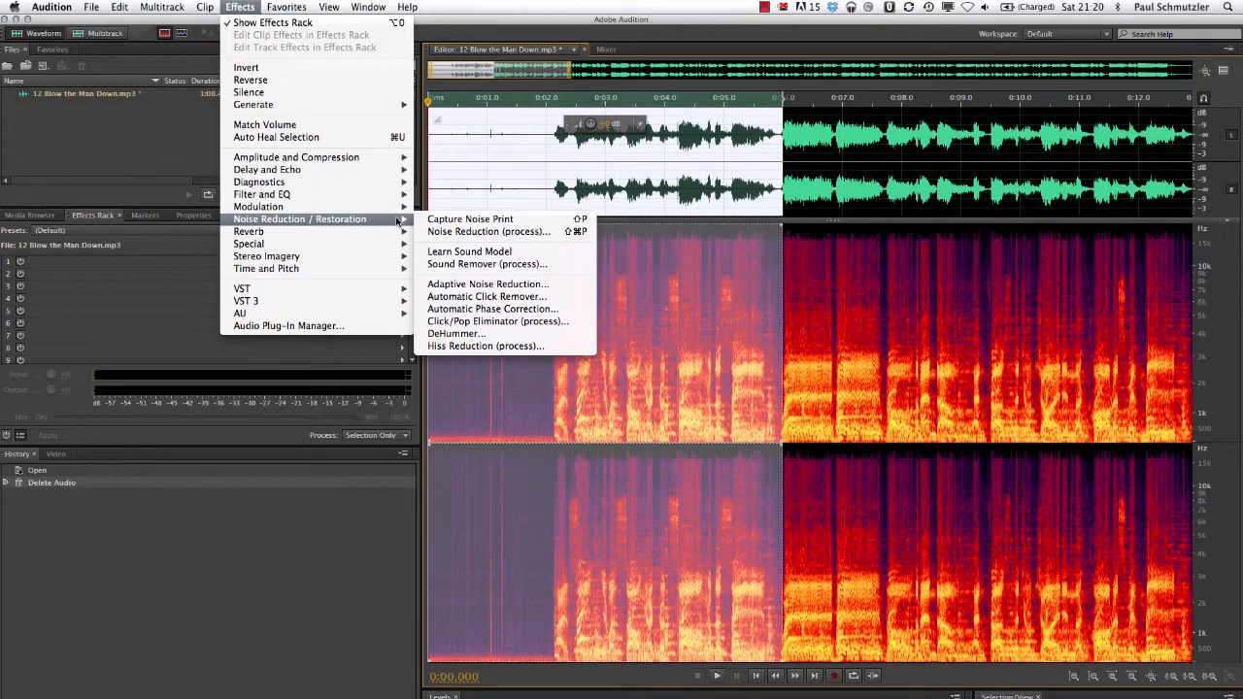
click(470, 265)
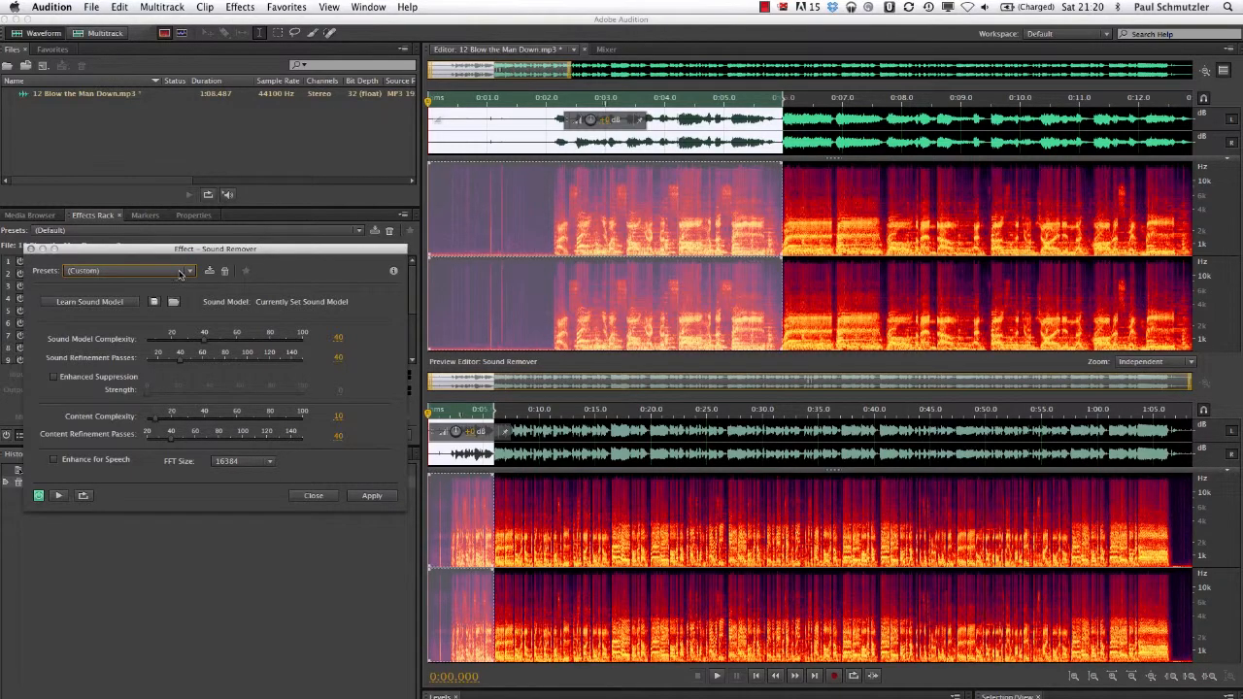
Step: Preview the Sound Remover with the learned sound model and custom settings, and apply it to the selected opening
click(168, 274)
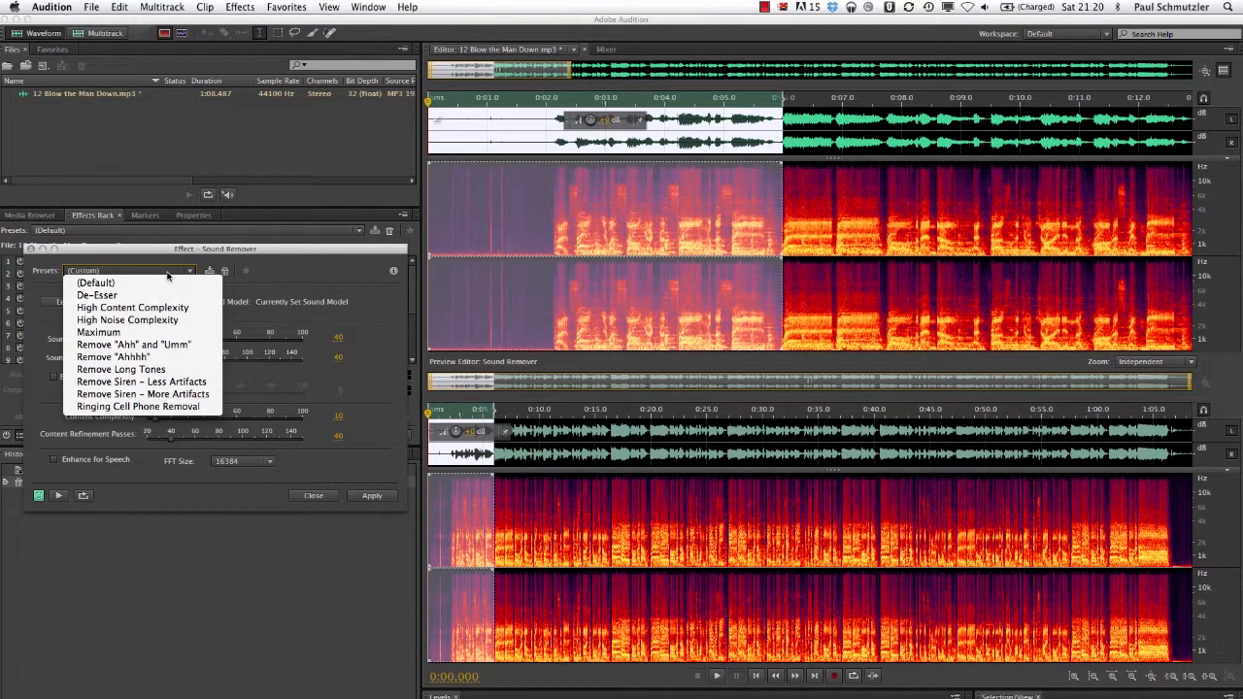
click(168, 275)
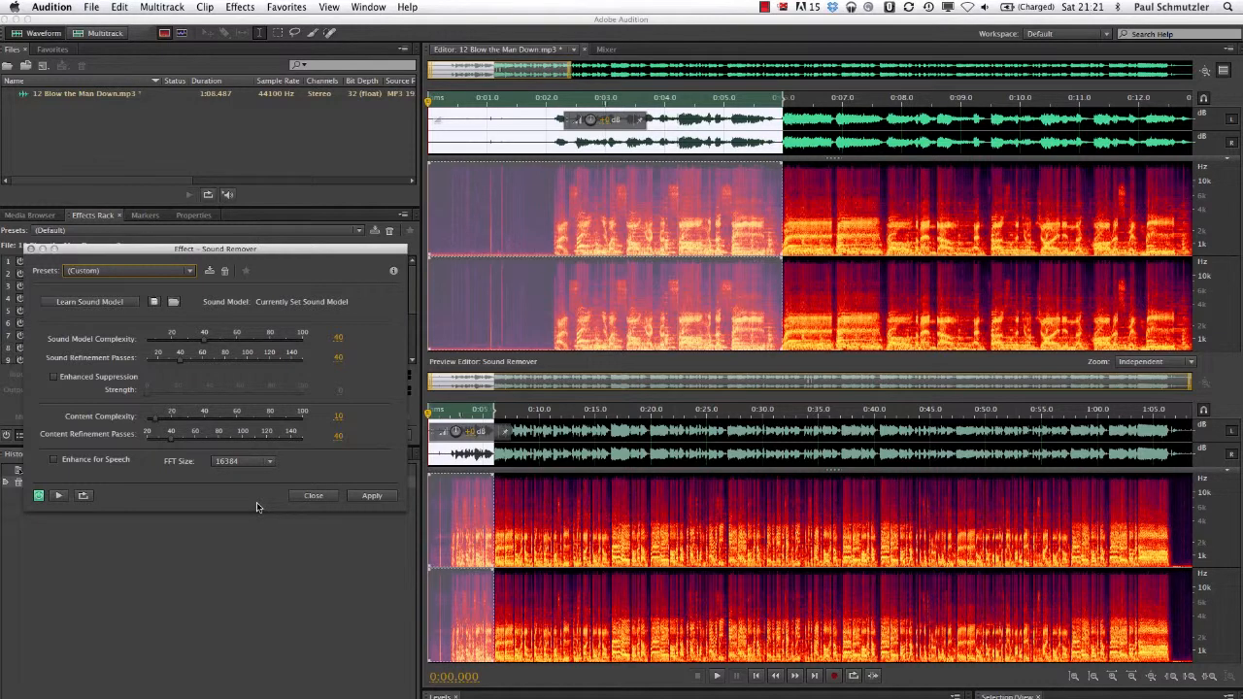
key(space)
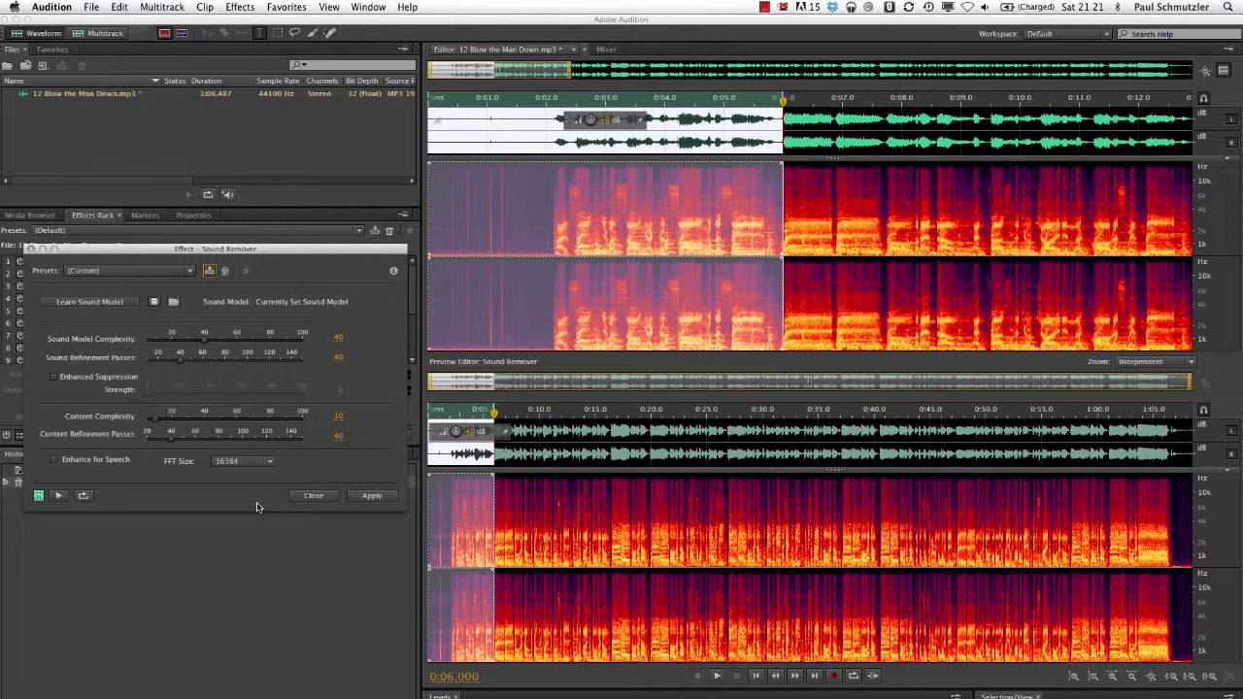
key(space)
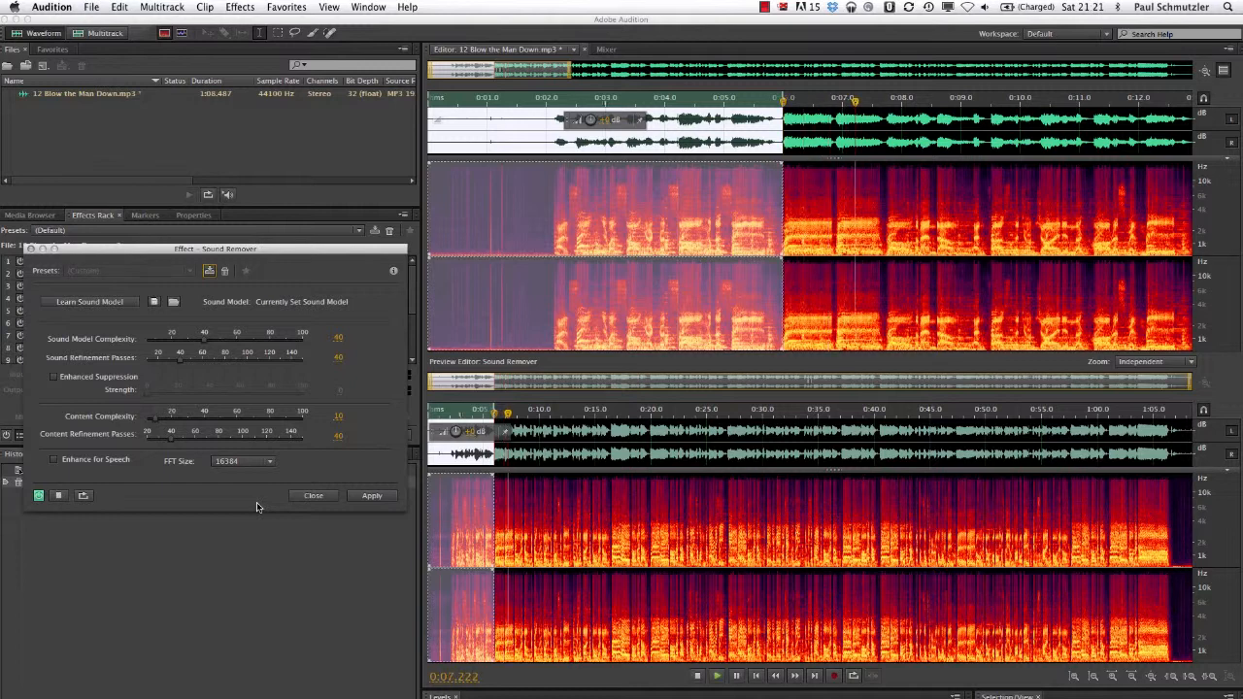
key(space)
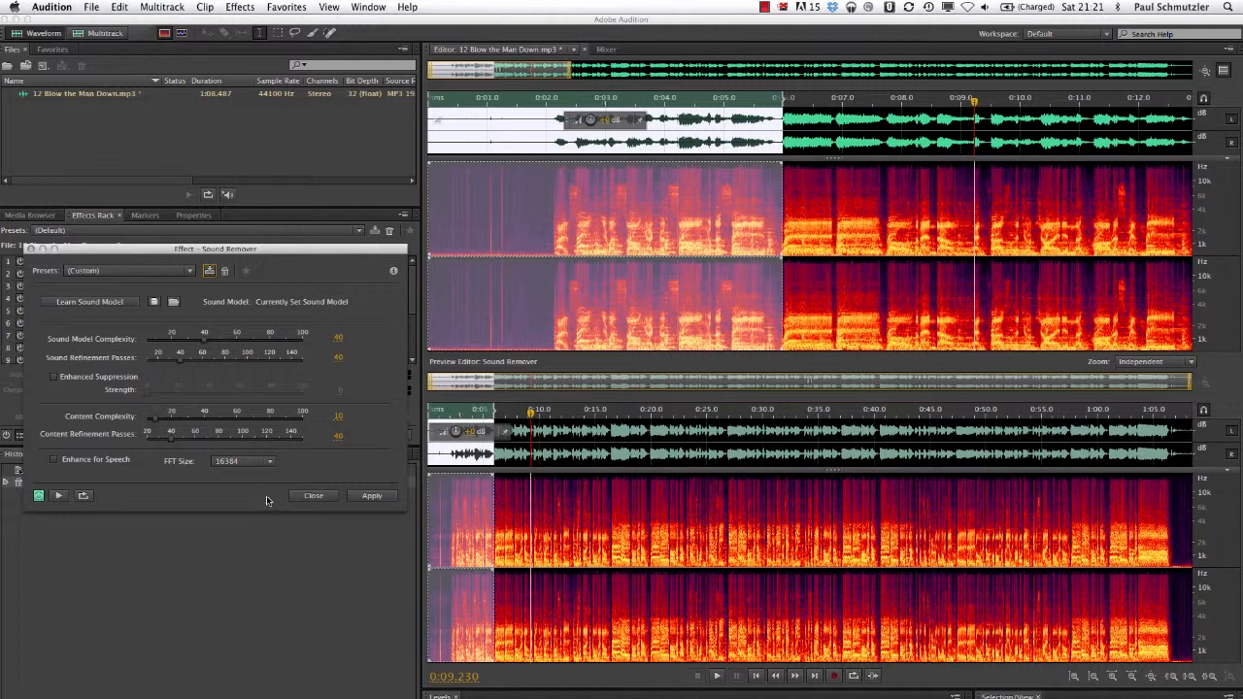
click(369, 496)
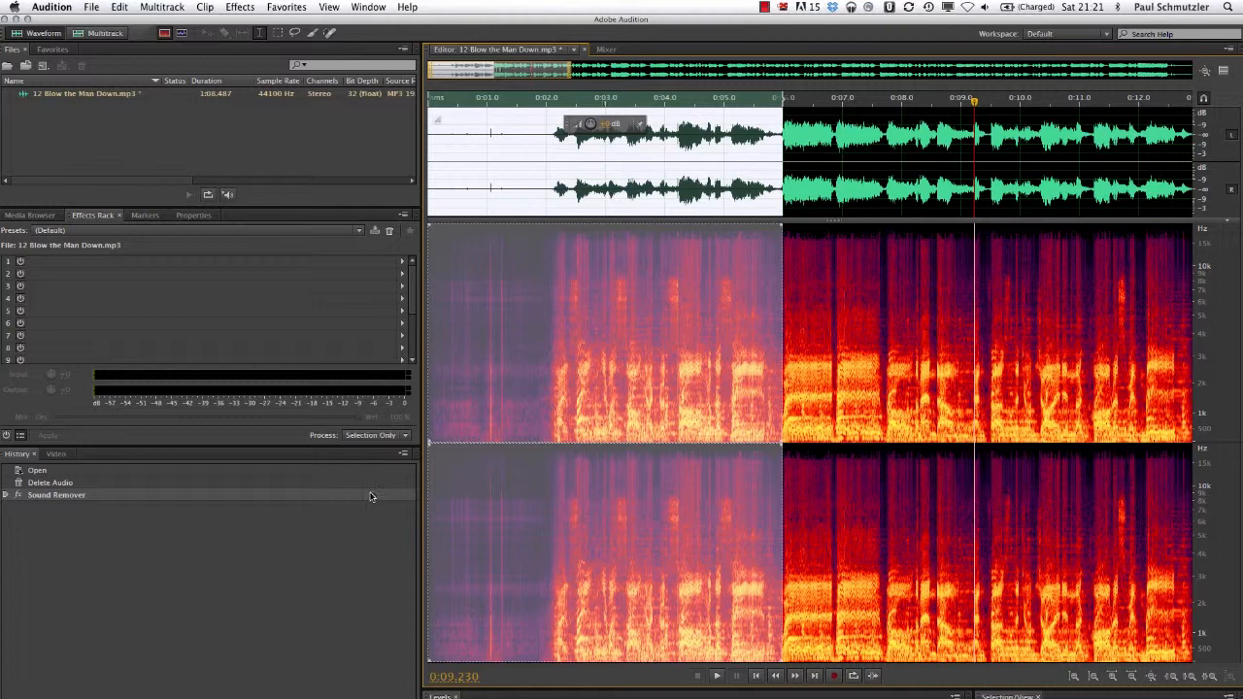
Step: Clear the selection and play the processed audio from the start to check the rumble removal
click(502, 100)
drag(502, 101, 417, 107)
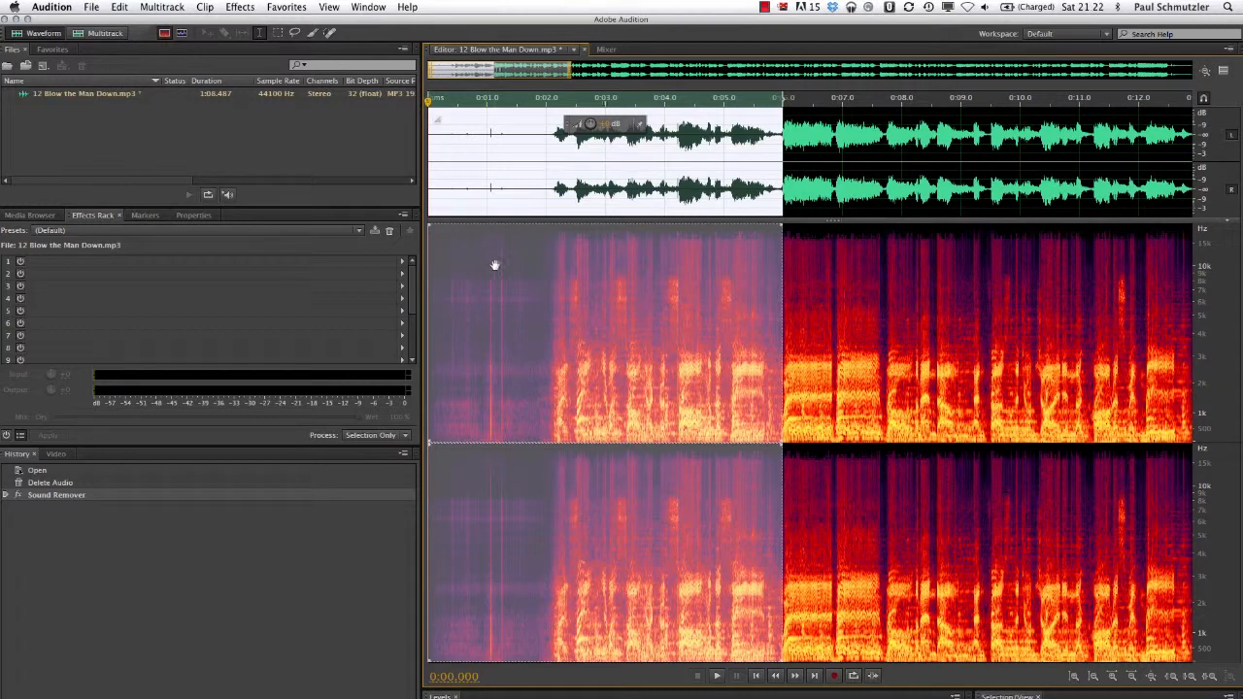
click(815, 272)
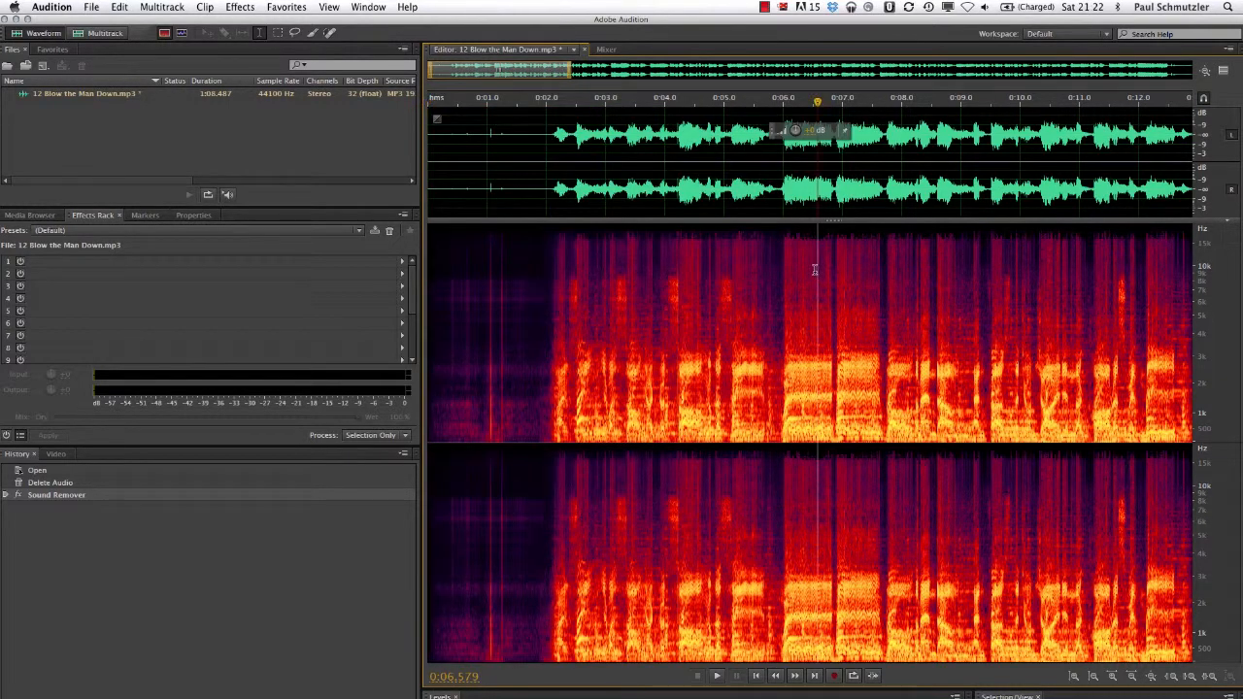
drag(816, 101, 384, 116)
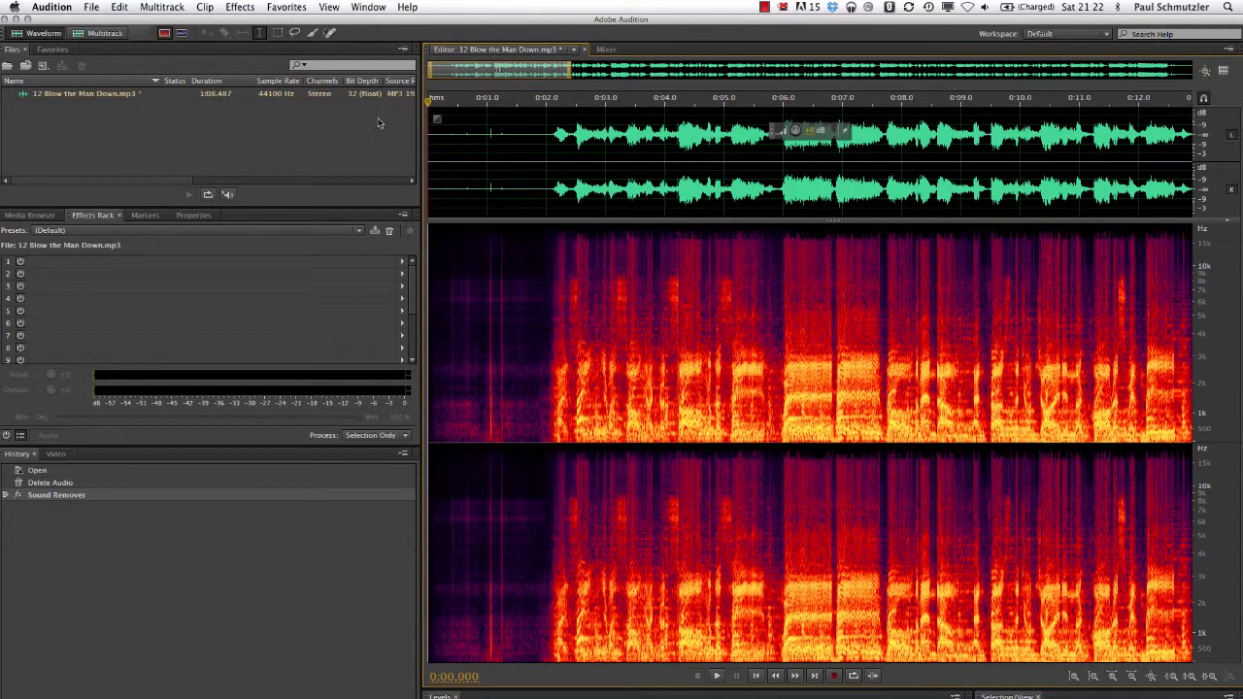
key(space)
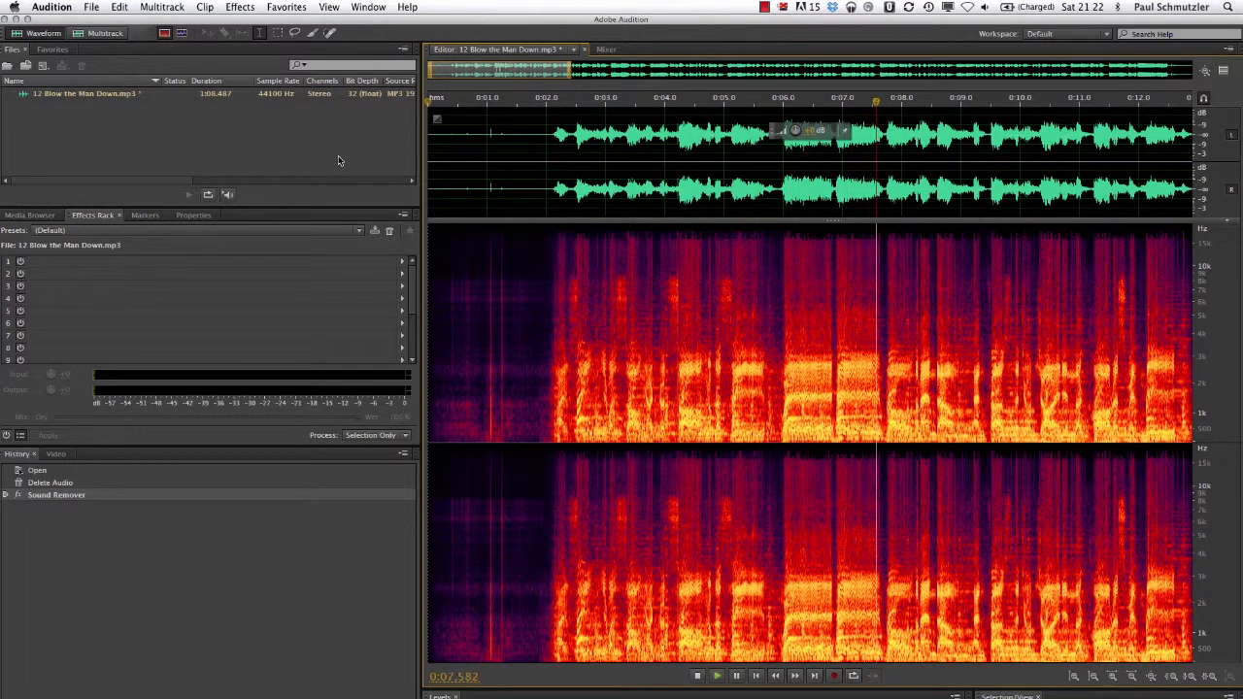
key(space)
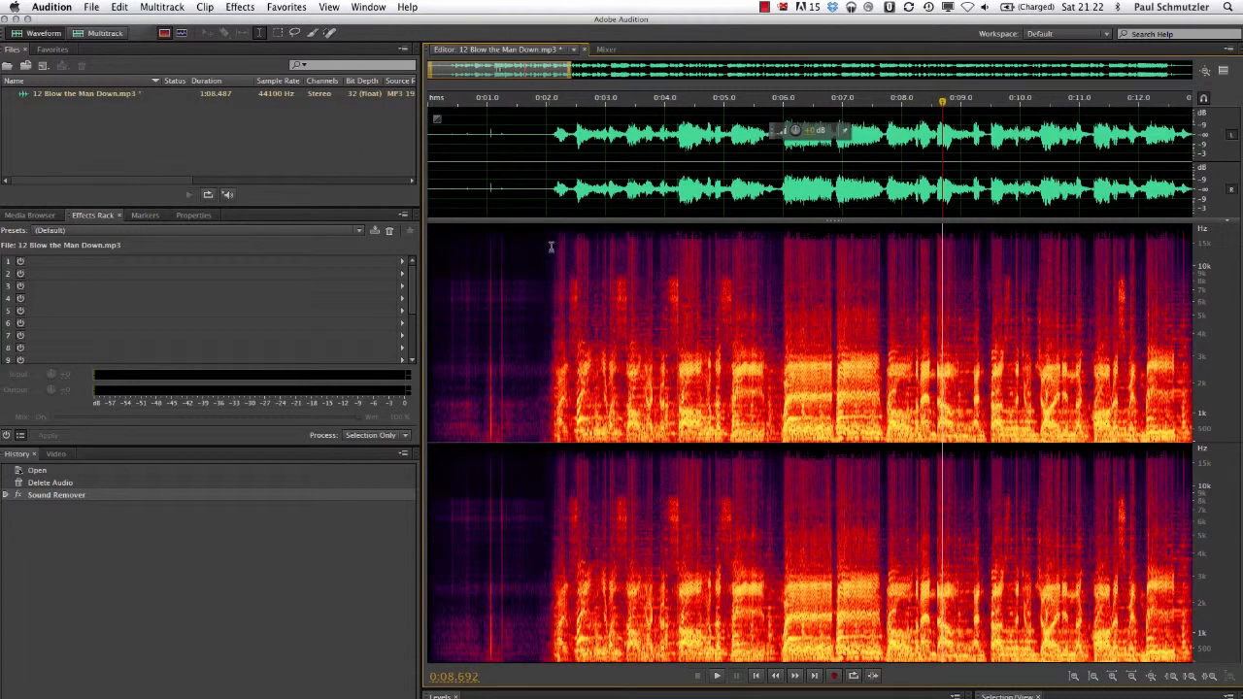
Step: Select about the first 6 seconds again and open the 10-band Graphic Equalizer for that range
drag(782, 401, 382, 407)
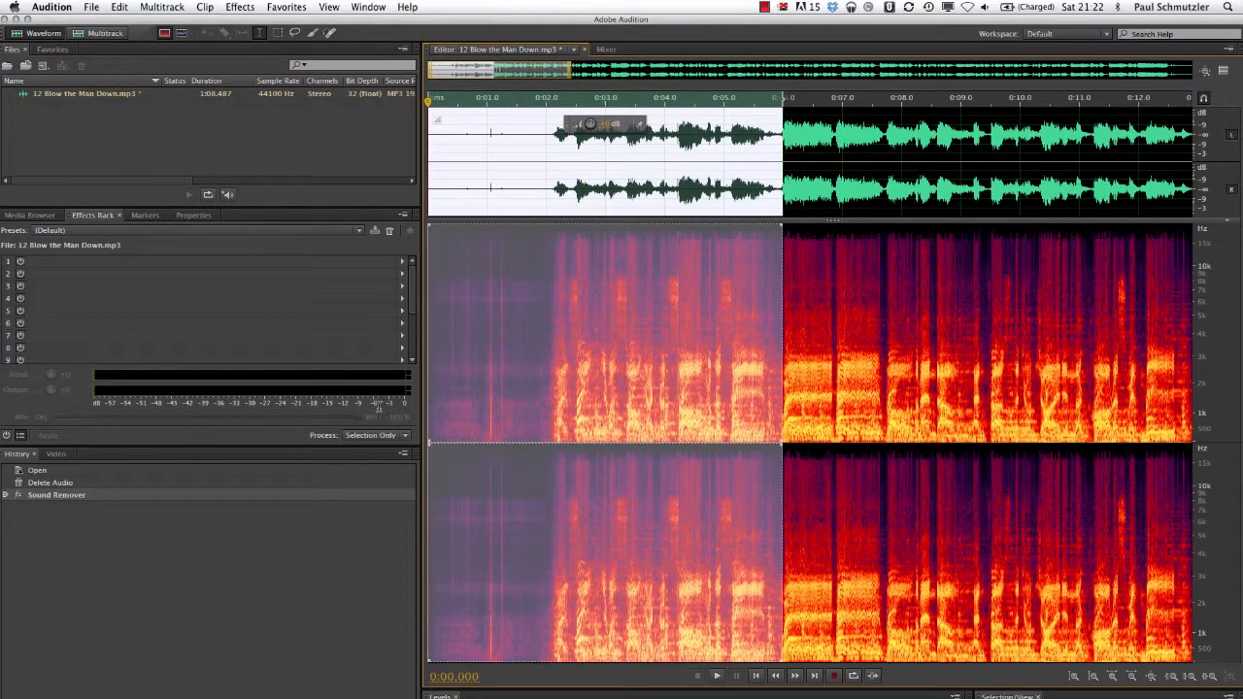
click(238, 7)
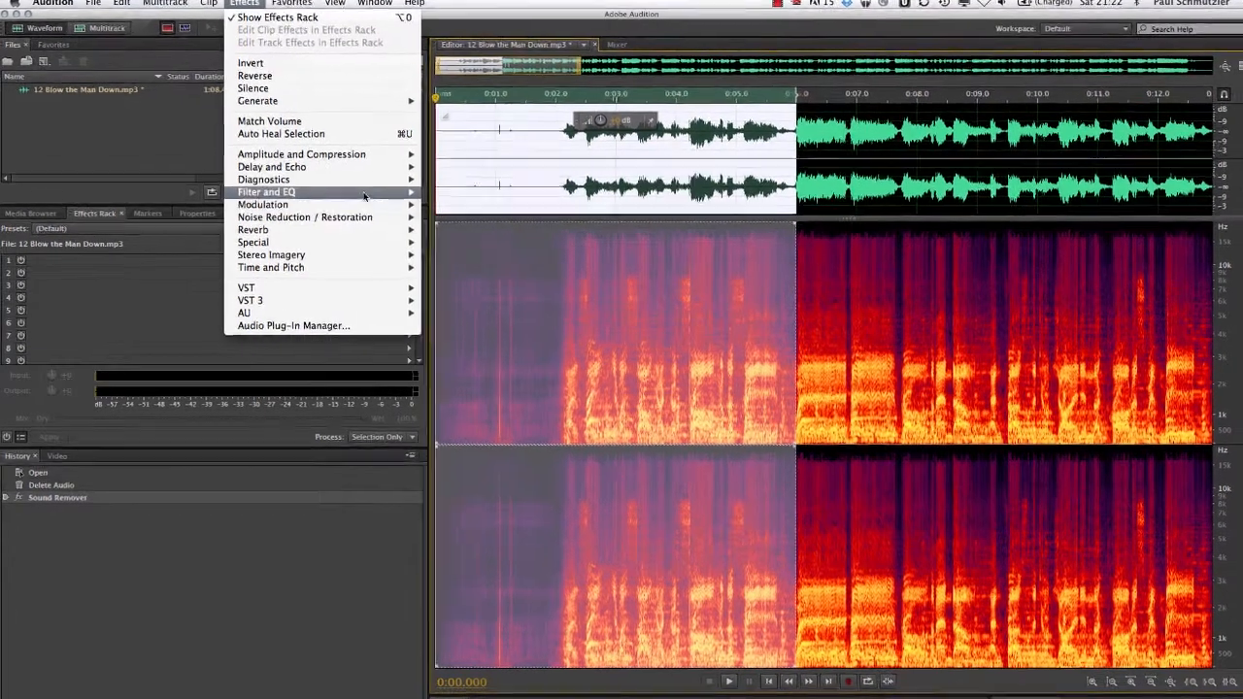
mouse_move(402, 196)
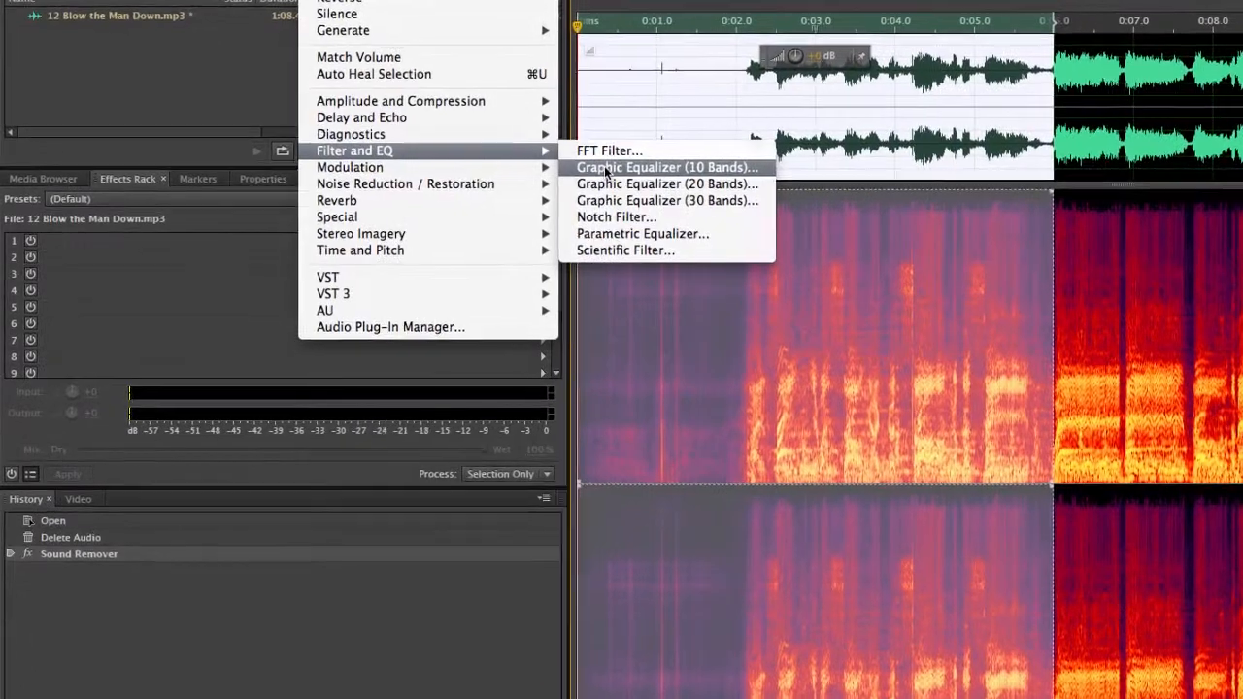
click(536, 196)
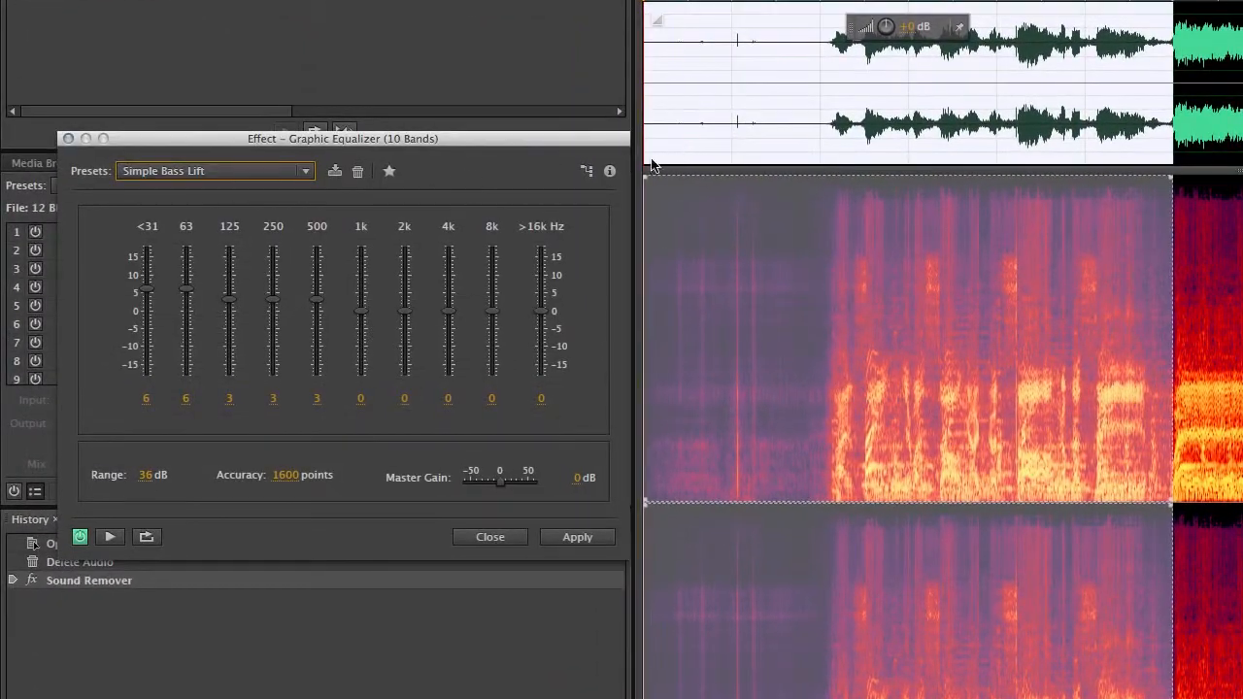
Step: Raise the equalizer's <31 Hz band to 12.5 and the 63 Hz band to 7.5 from Simple Bass Lift, and preview the result
click(272, 173)
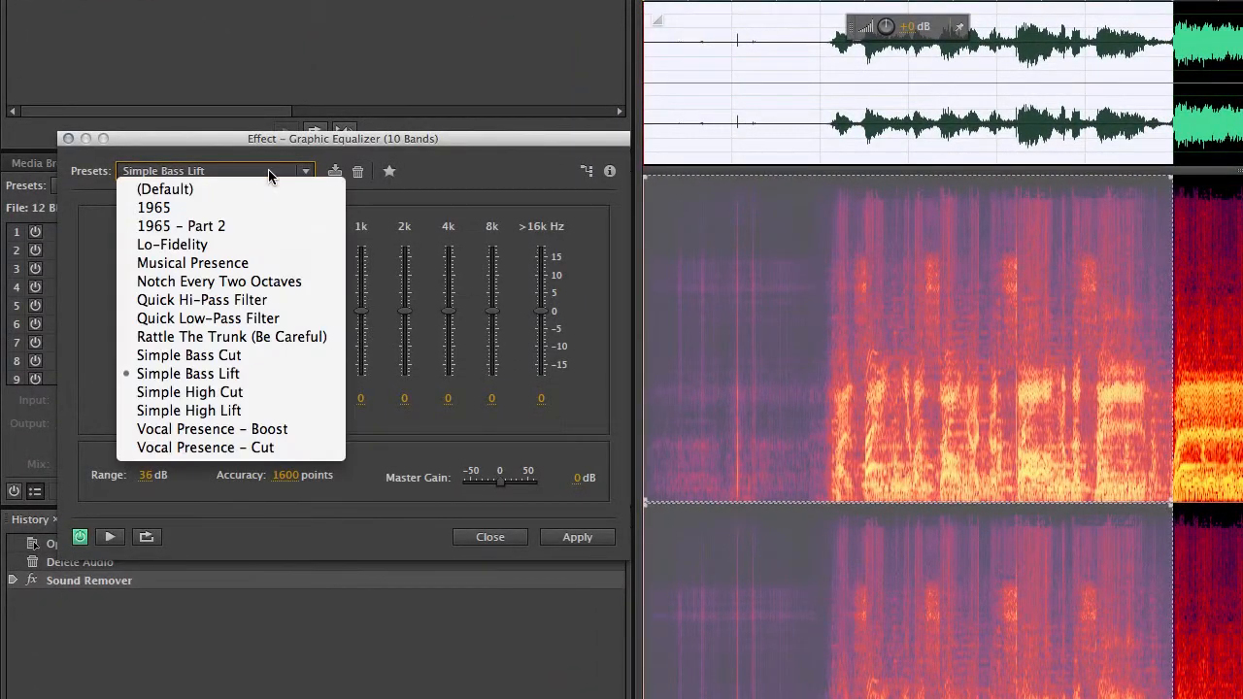
click(270, 175)
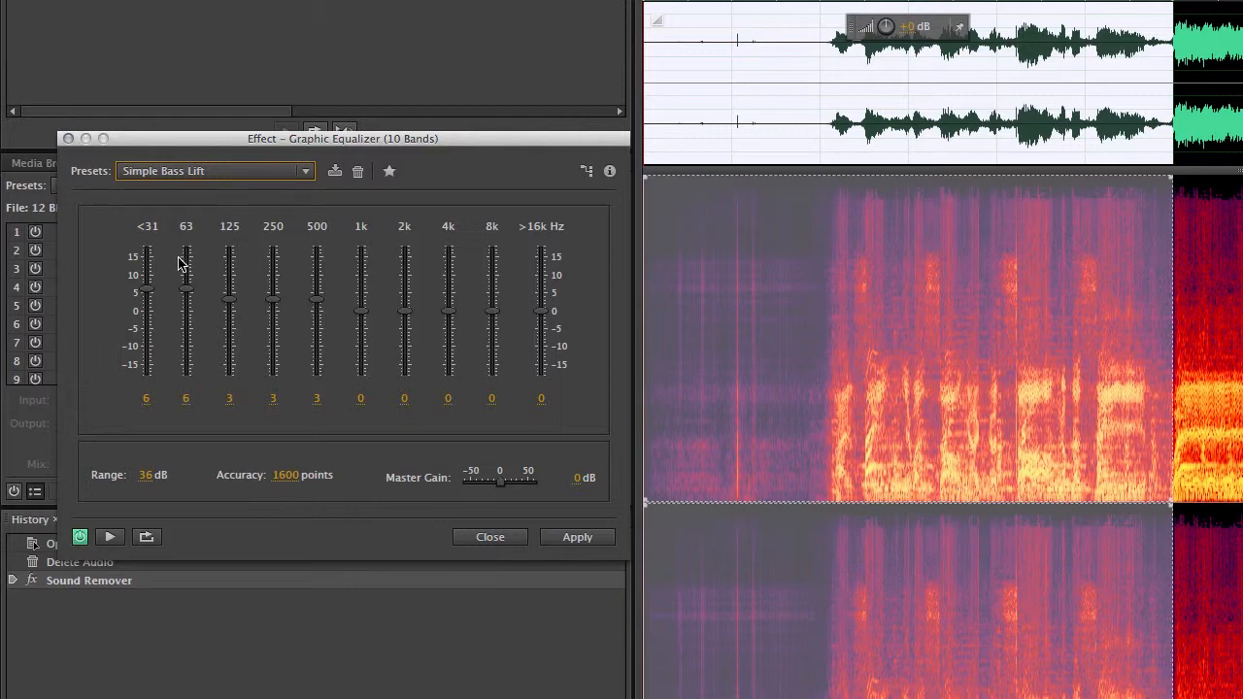
drag(148, 294, 146, 271)
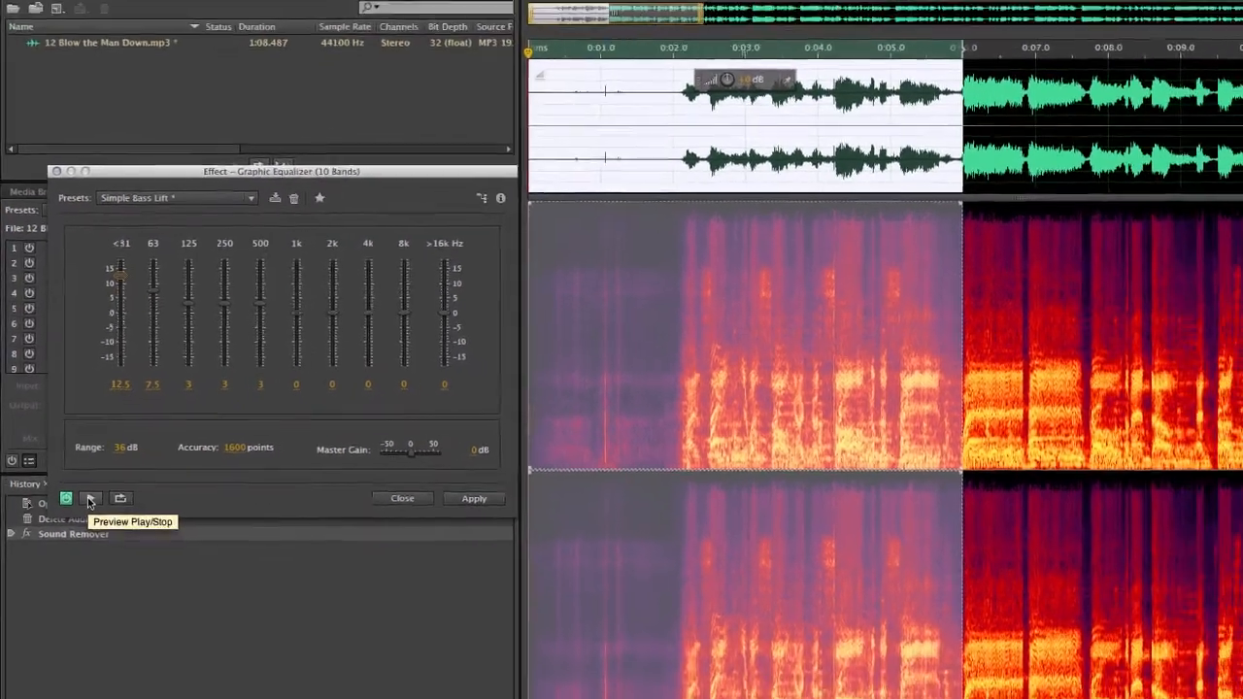
click(97, 522)
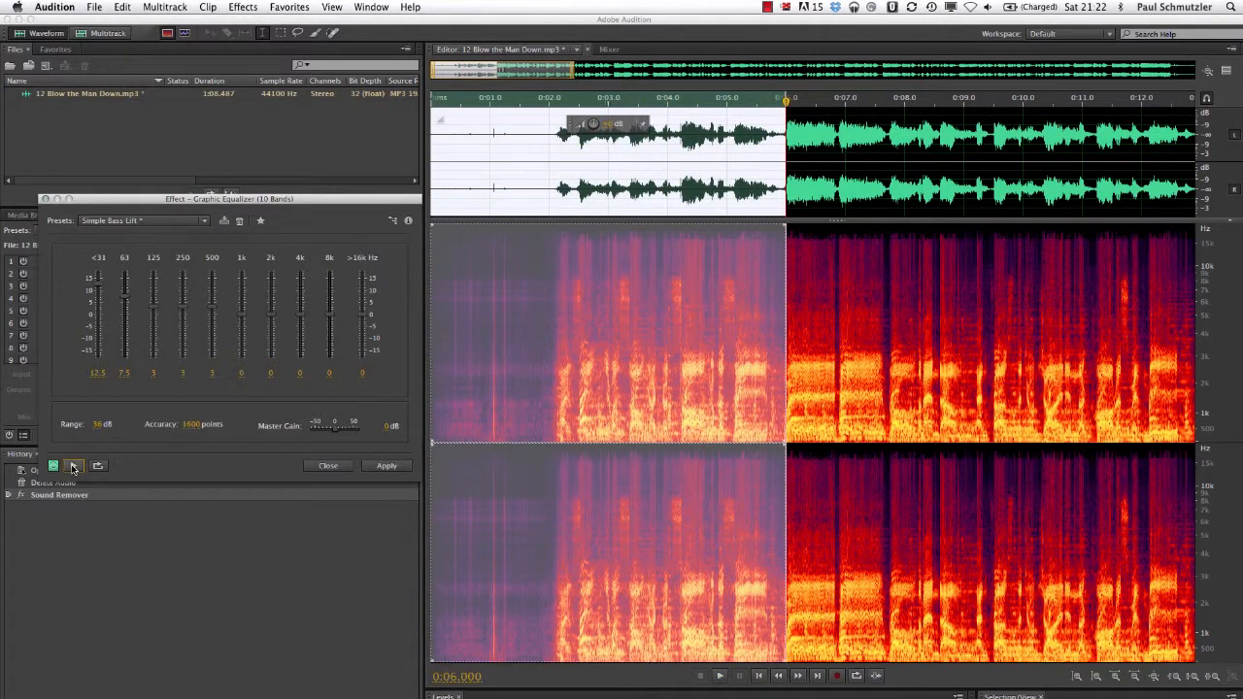
Step: Play and stop the Graphic Equalizer preview to listen to the bass boost
click(73, 467)
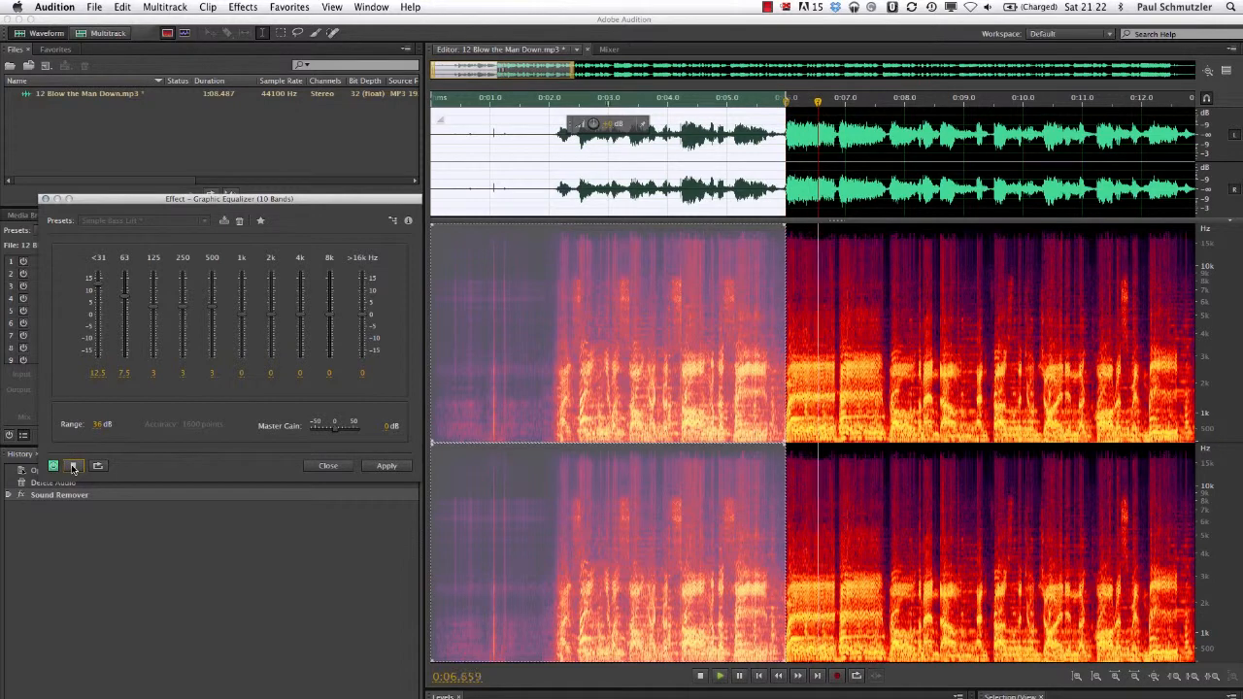
click(73, 467)
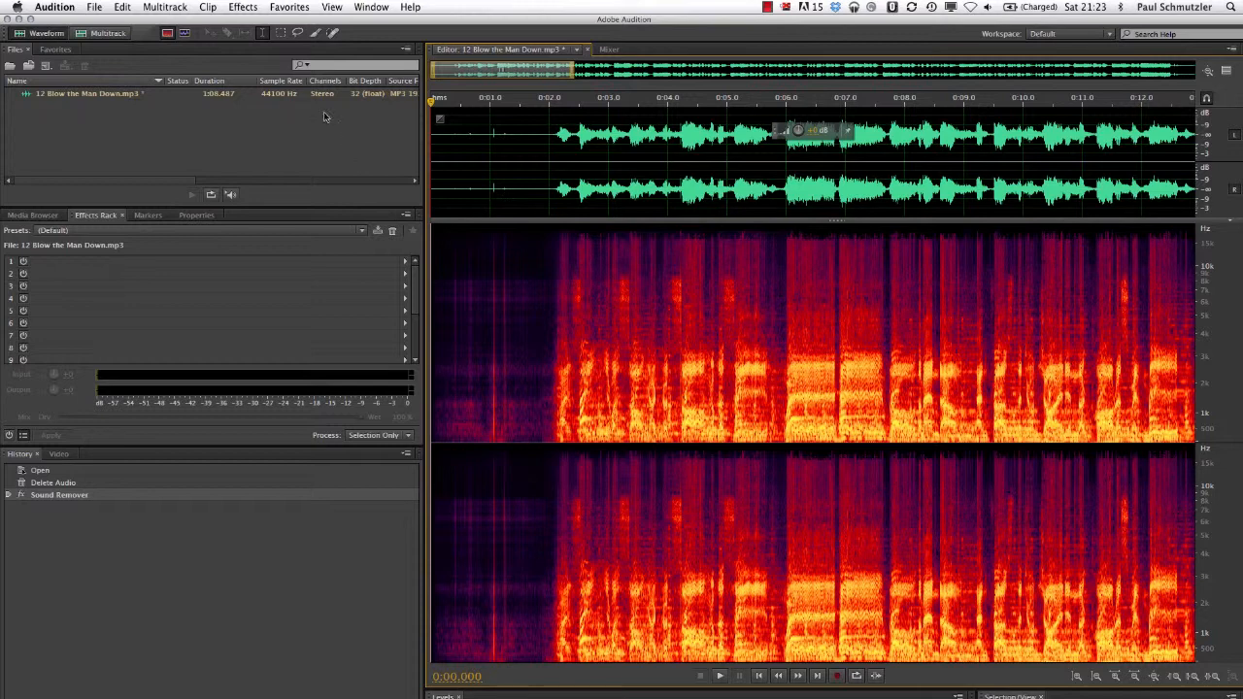
Step: Measure the recording's loudness from the start with the Loudness Radar Meter, using the ATSC A/85 LKFS preset
click(243, 7)
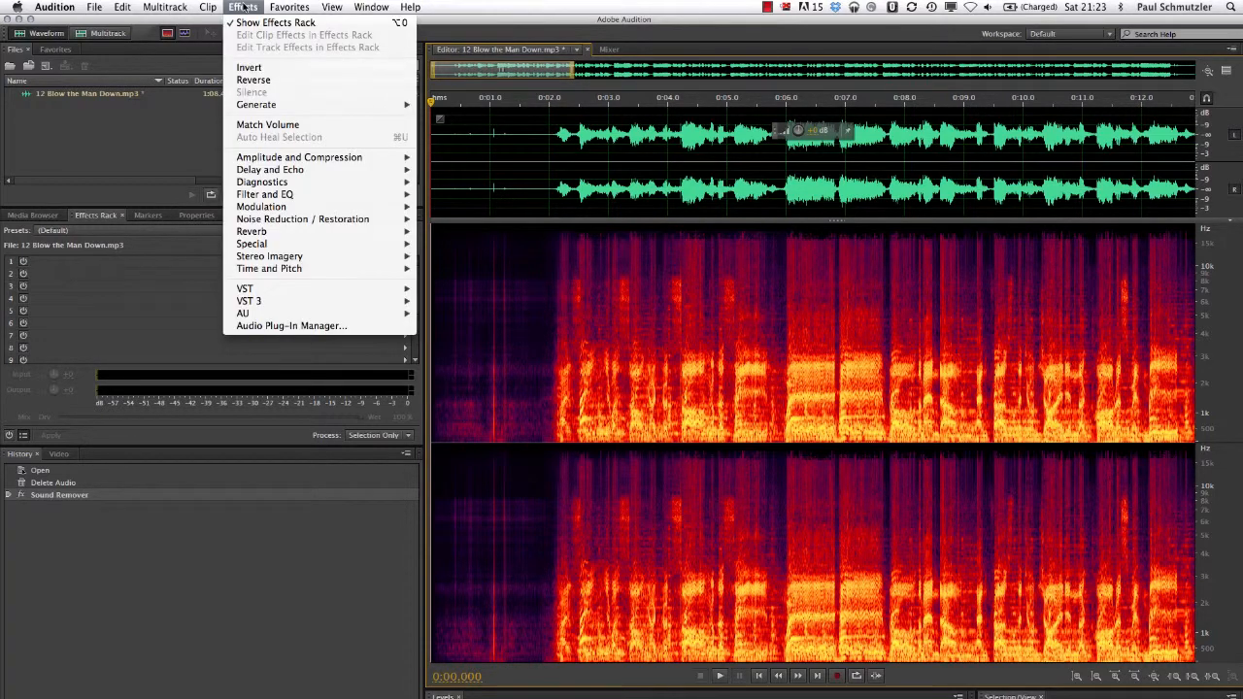
mouse_move(380, 248)
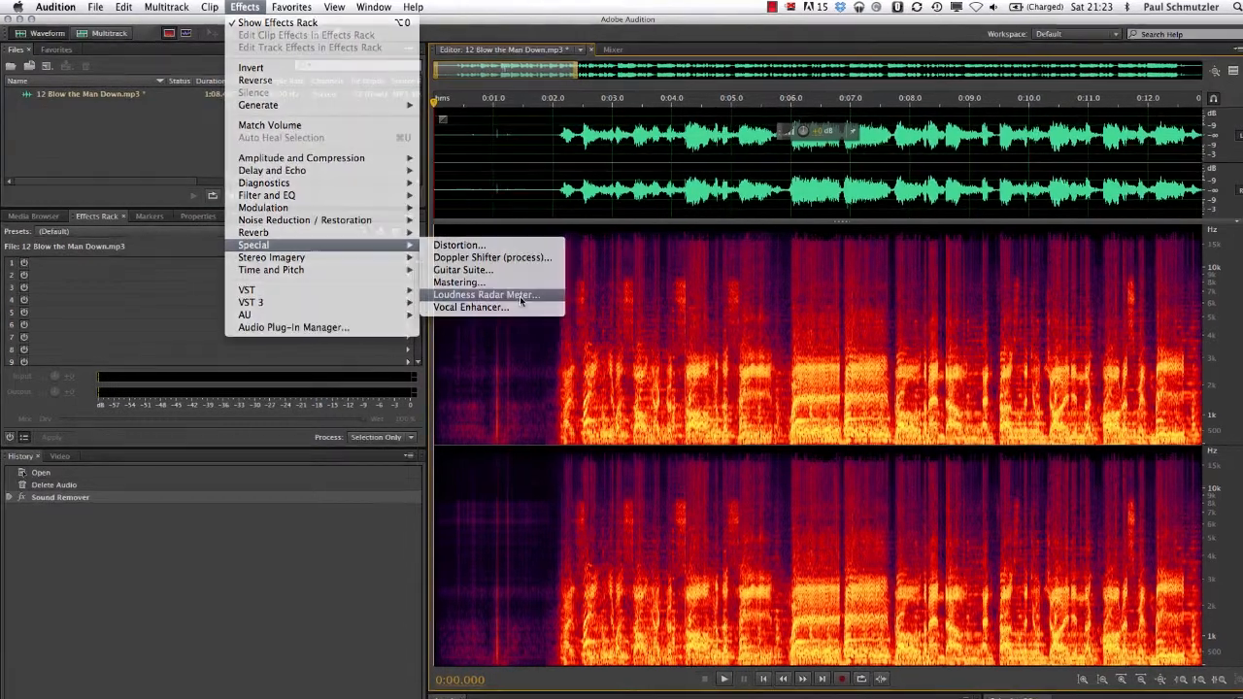
click(517, 294)
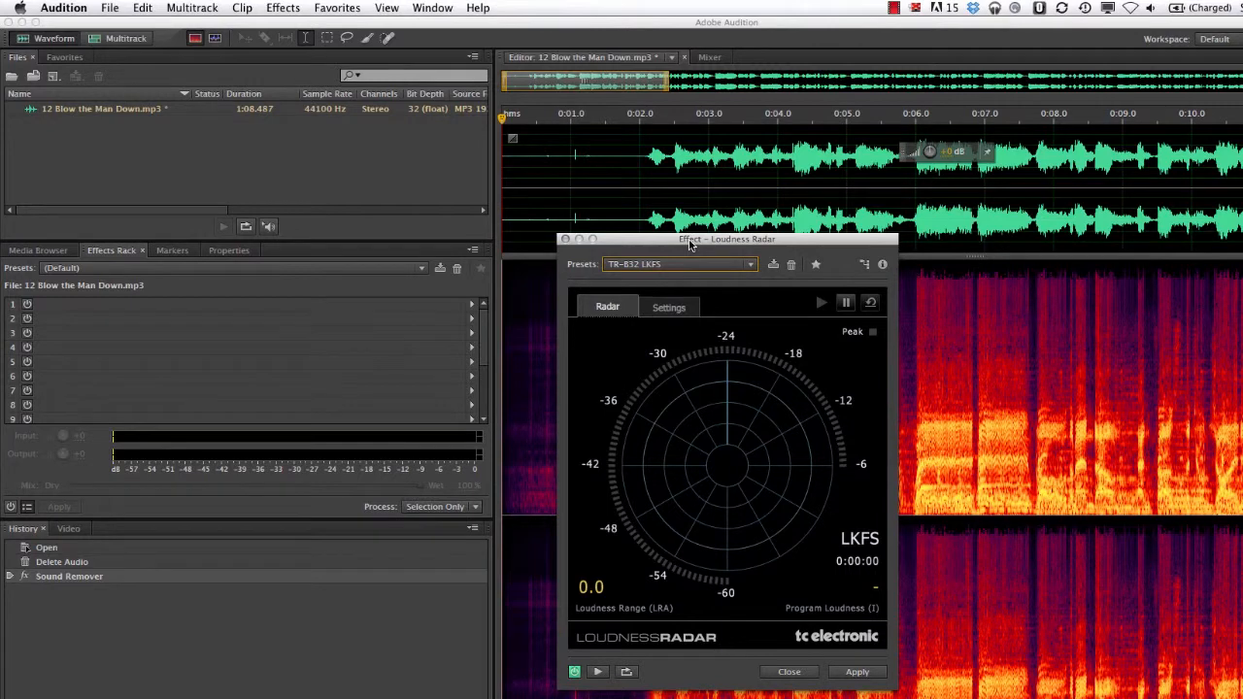
drag(689, 243, 228, 141)
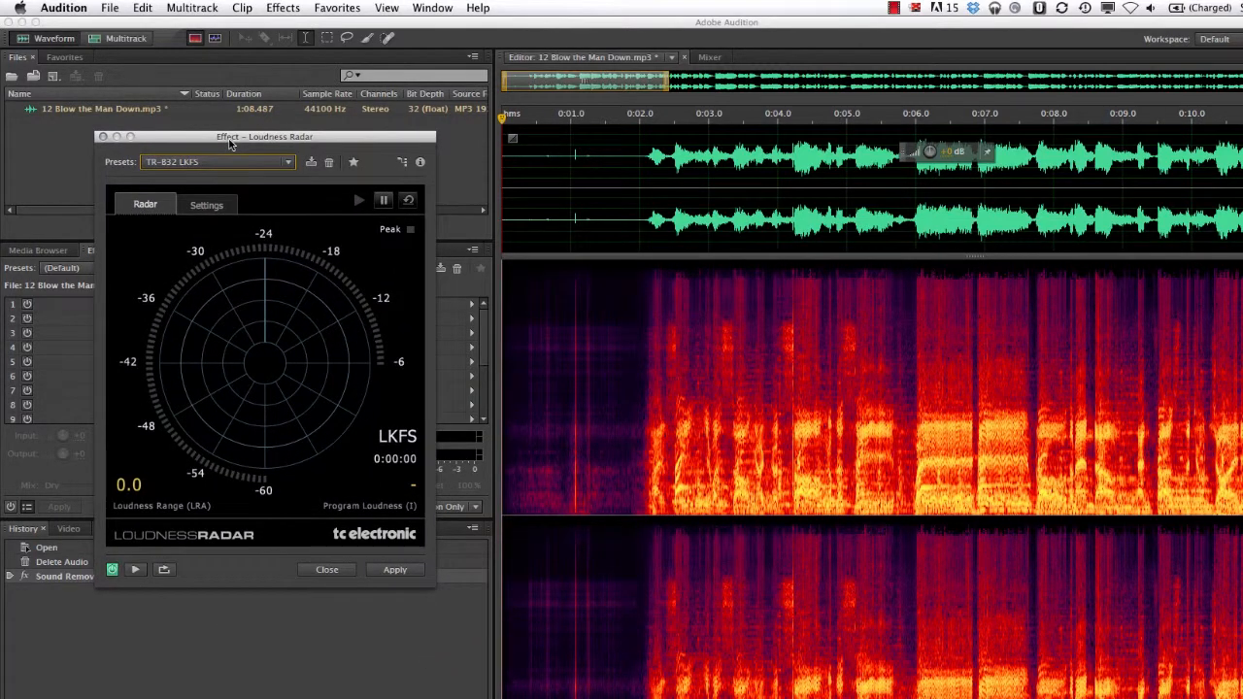
click(239, 163)
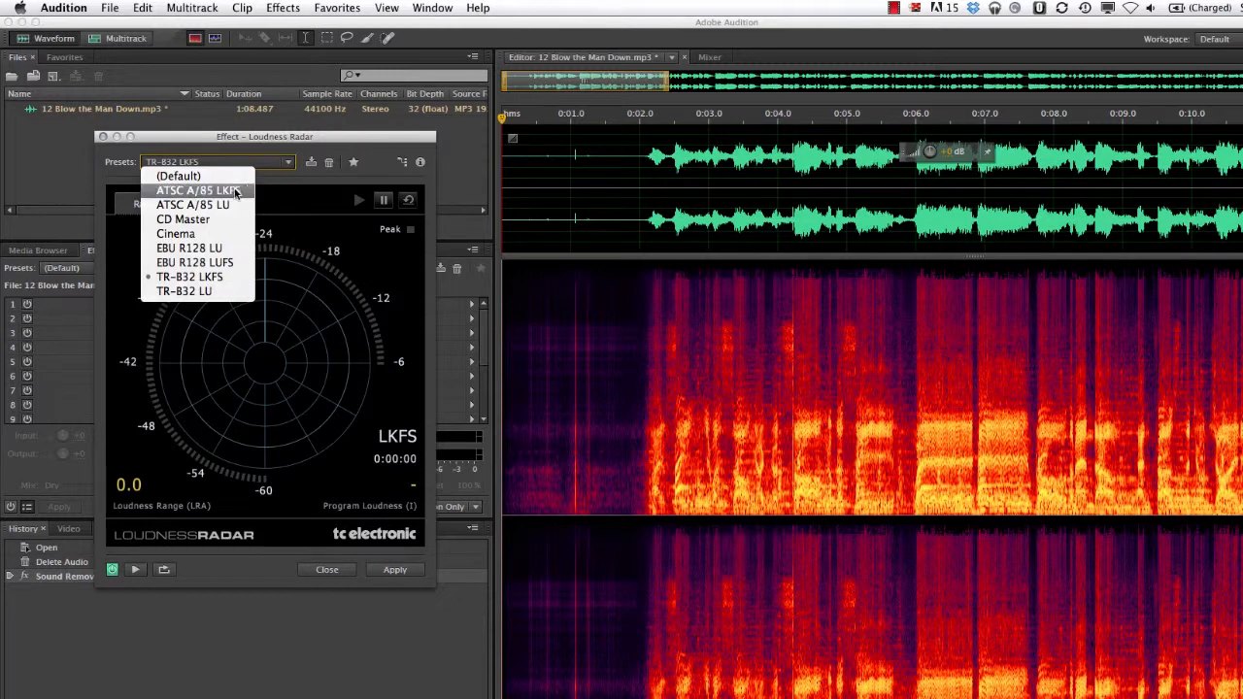
click(233, 192)
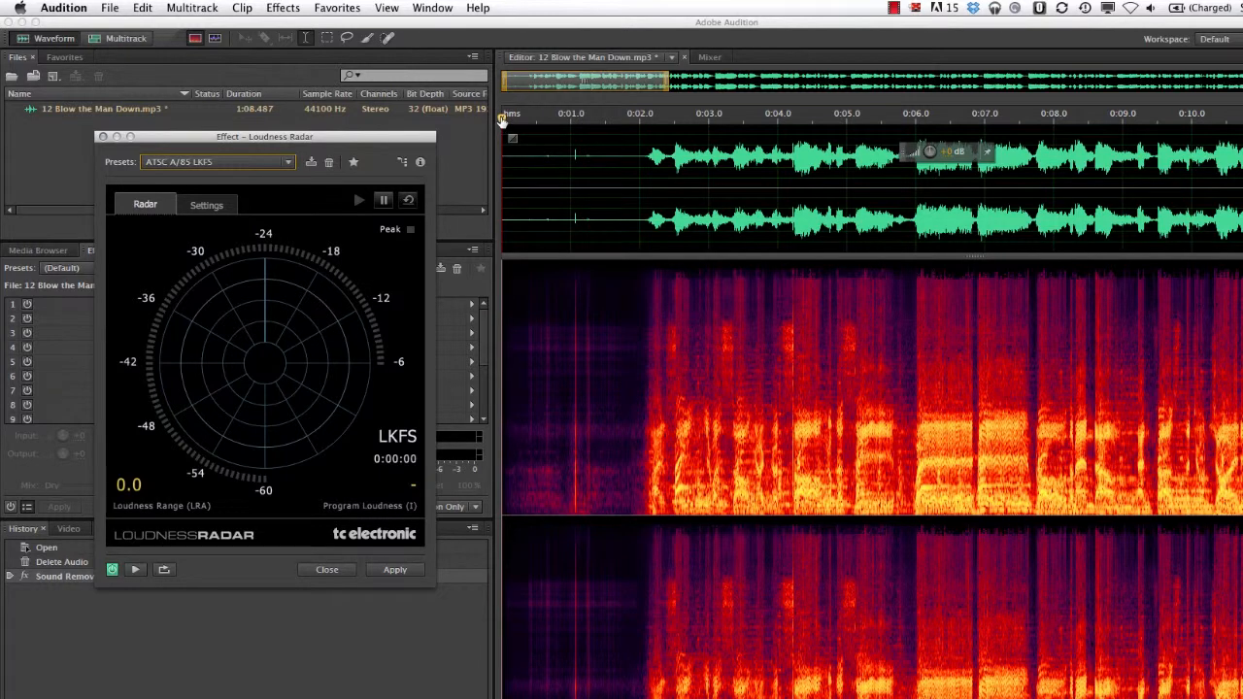
key(space)
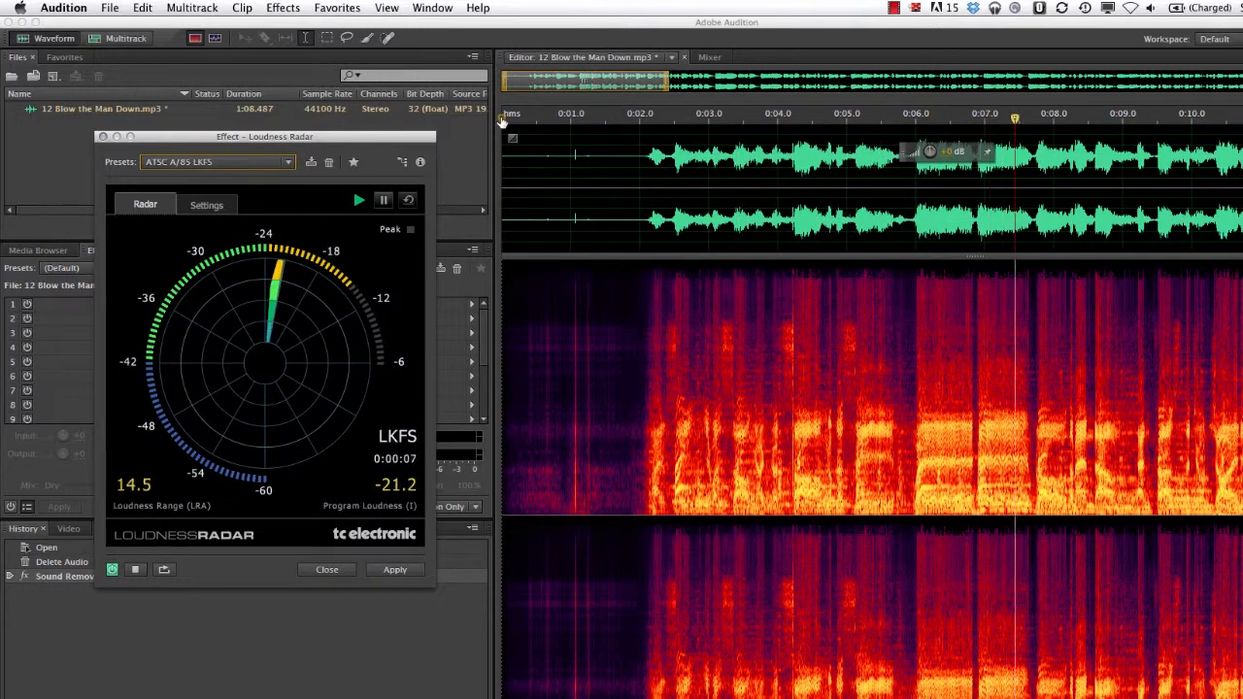
key(space)
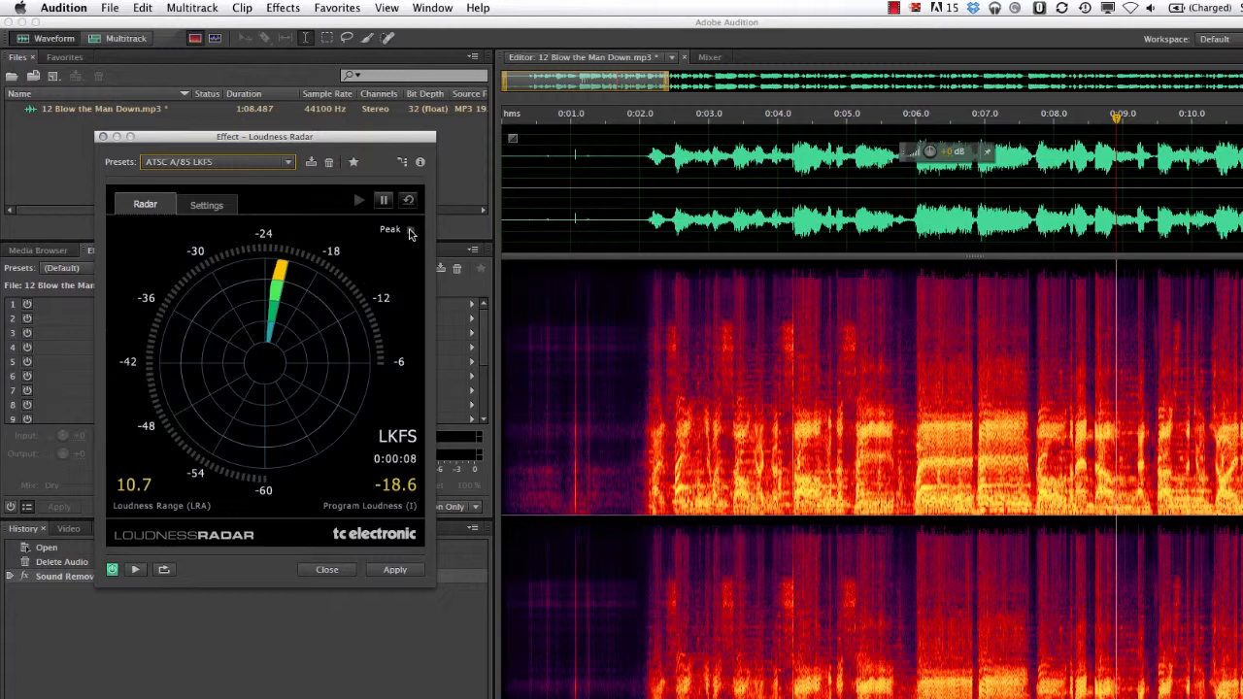
Step: Load the EBU R128 LUFS preset in the Loudness Radar and set the radar speed to 1 min
click(252, 165)
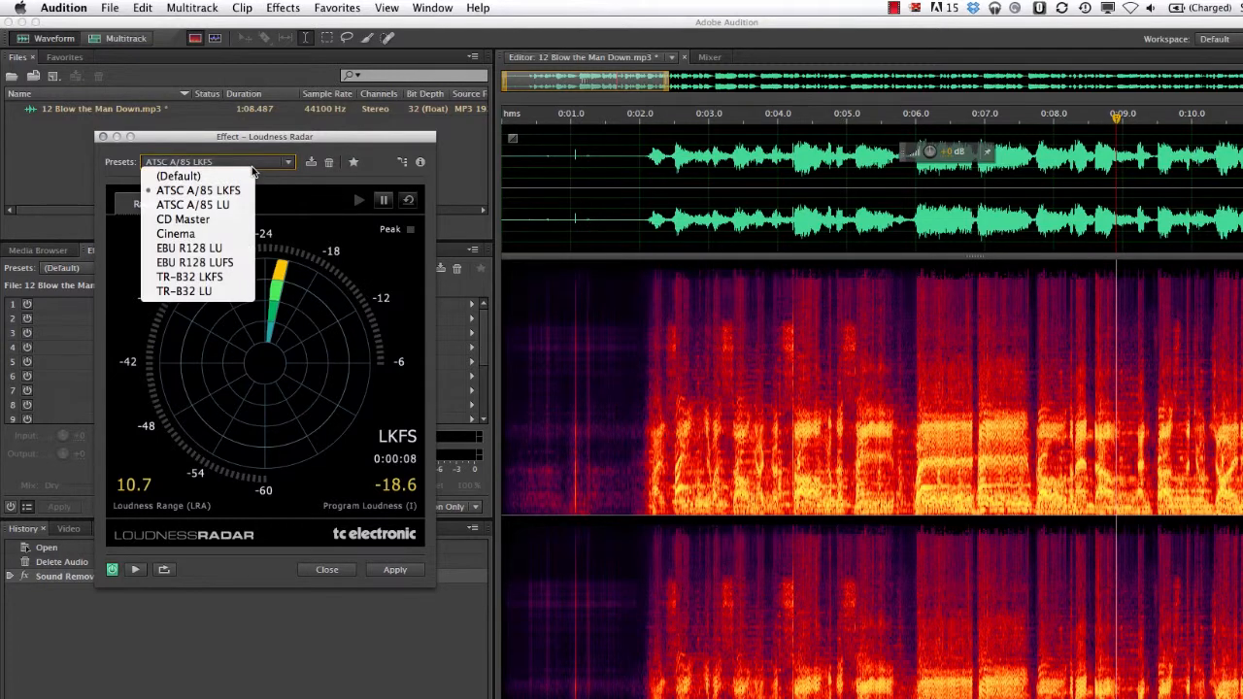
click(217, 263)
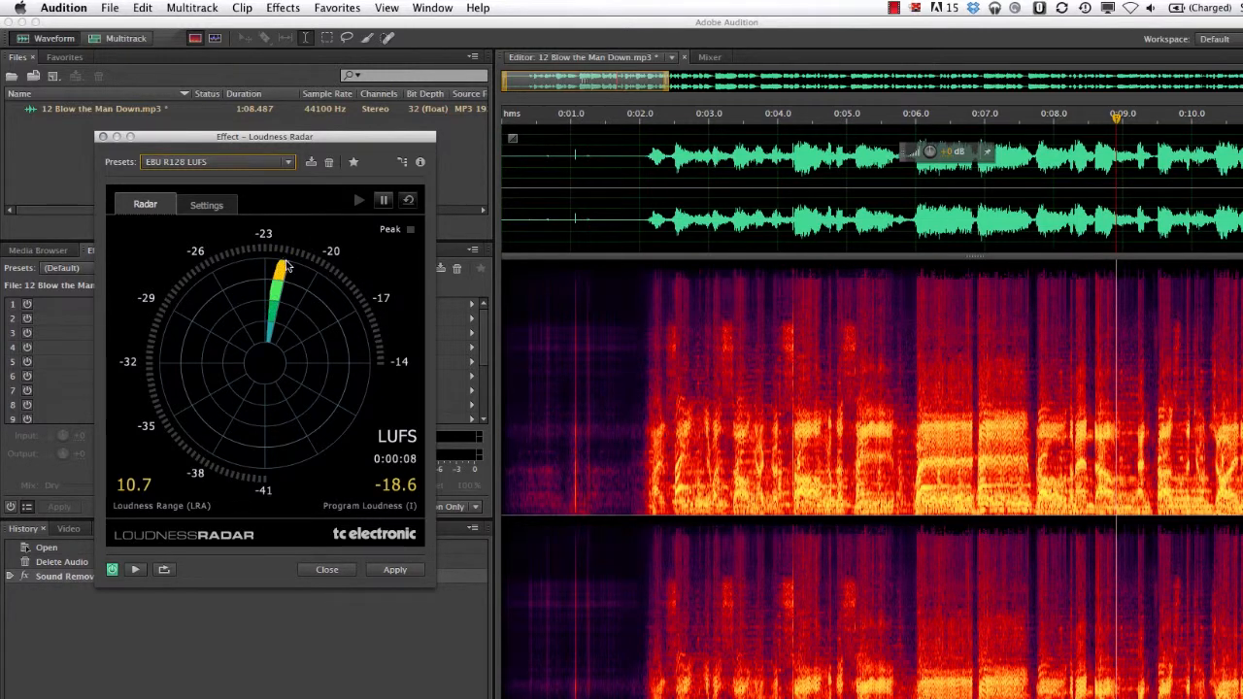
click(216, 212)
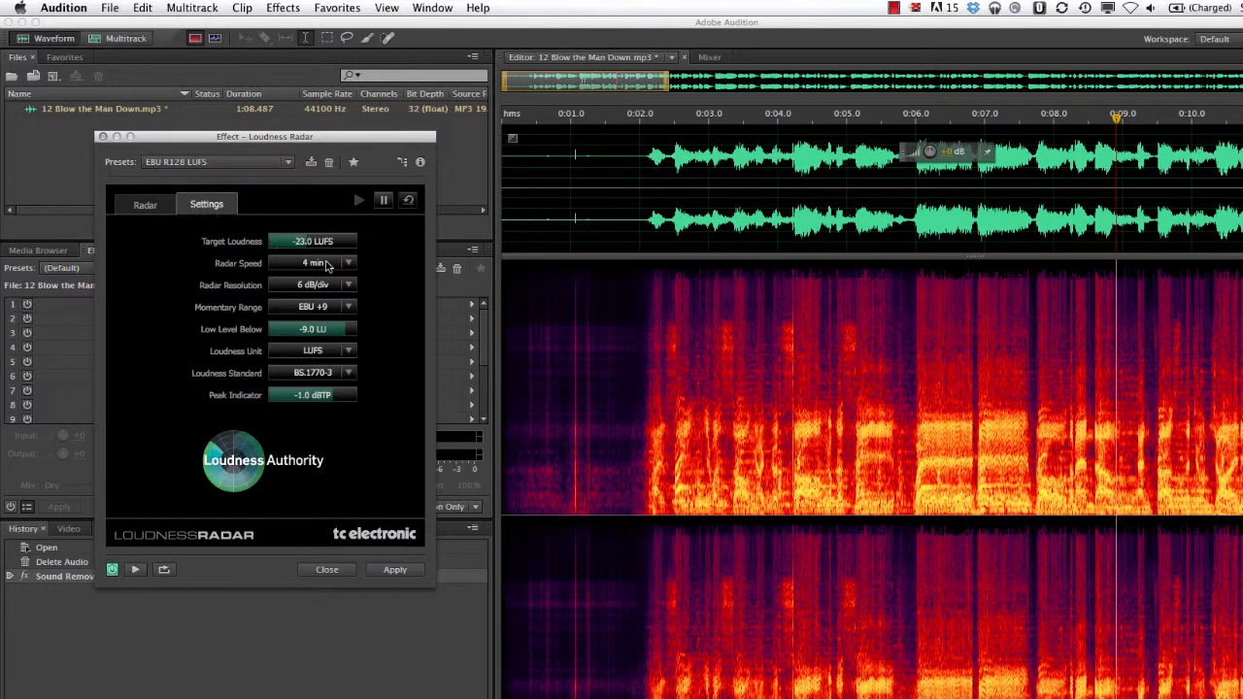
click(326, 266)
click(324, 286)
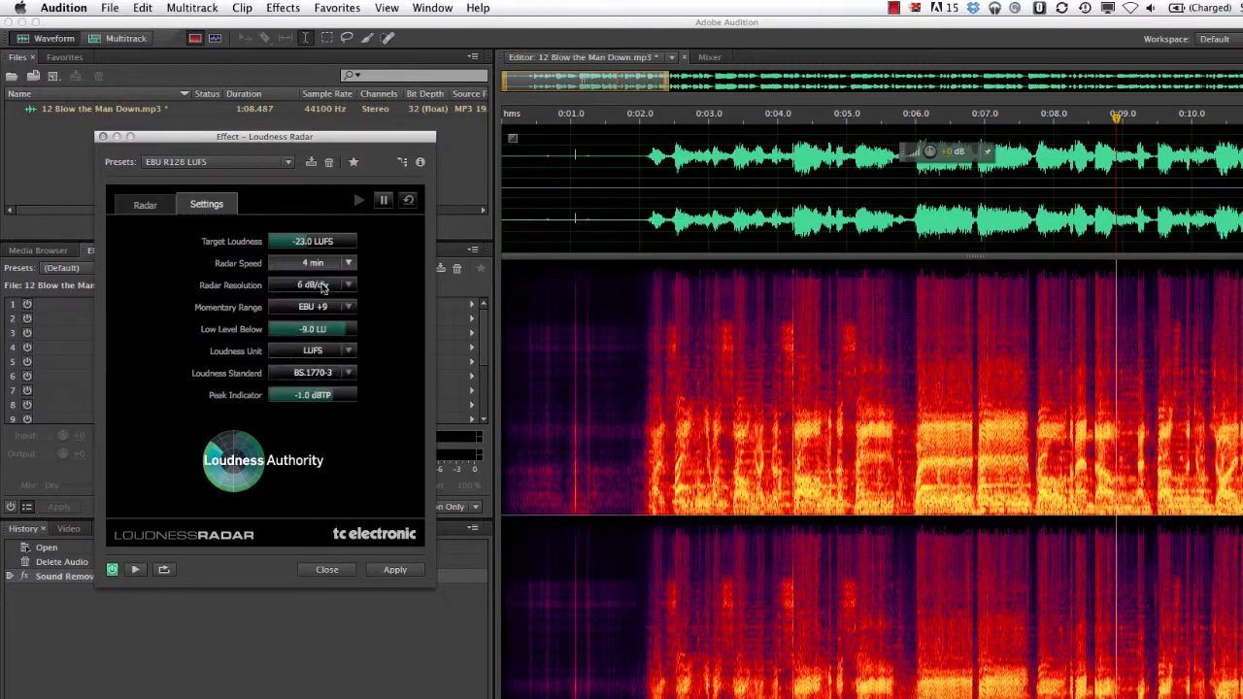
Step: Play more of the recording to measure its loudness on the radar at the new speed, and review the radar settings
click(148, 208)
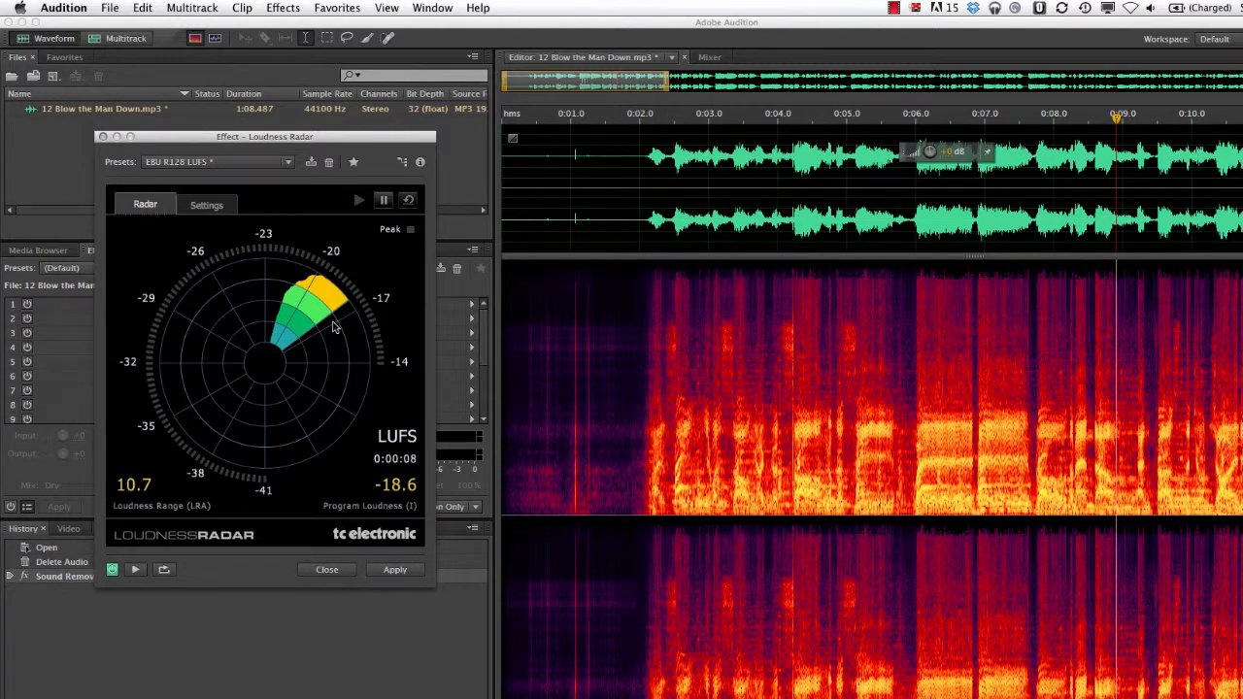
key(space)
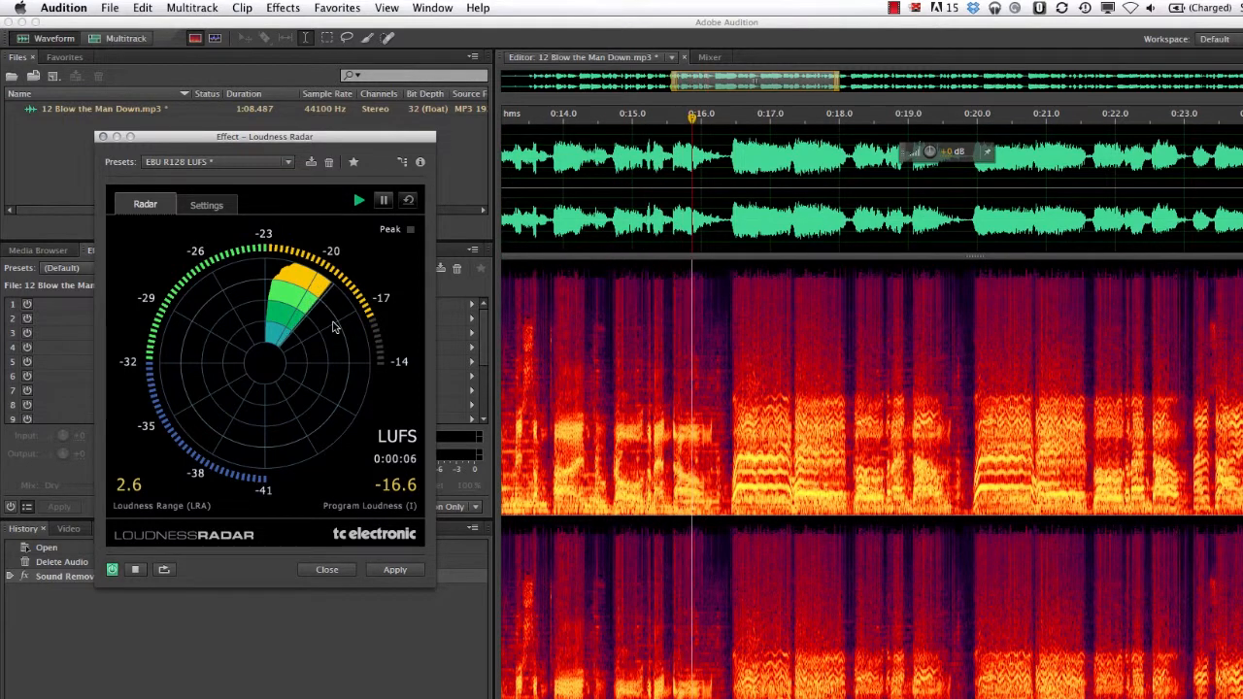
key(space)
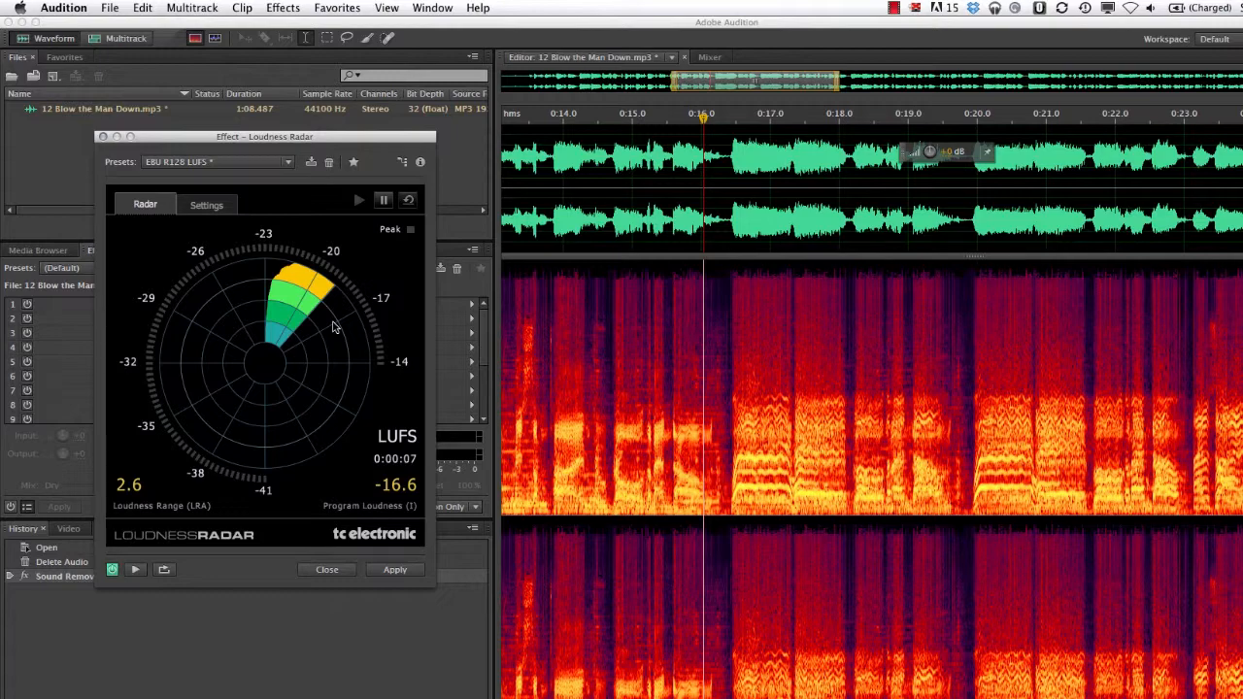
click(216, 208)
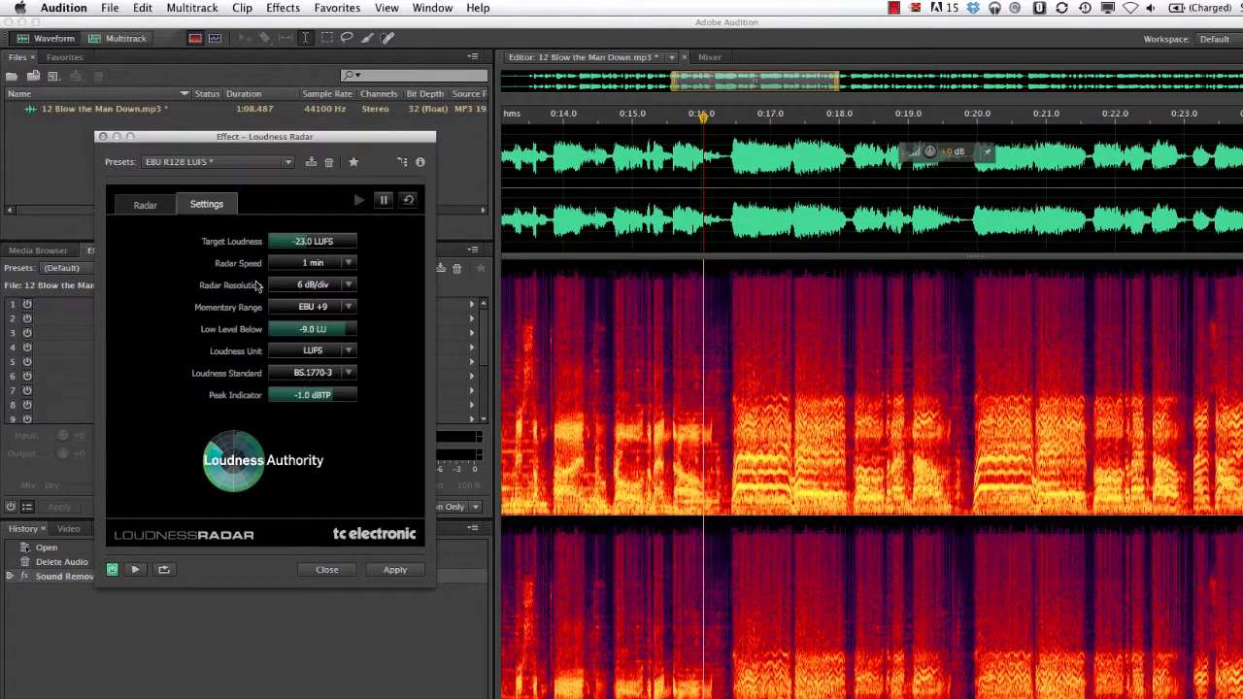
click(163, 206)
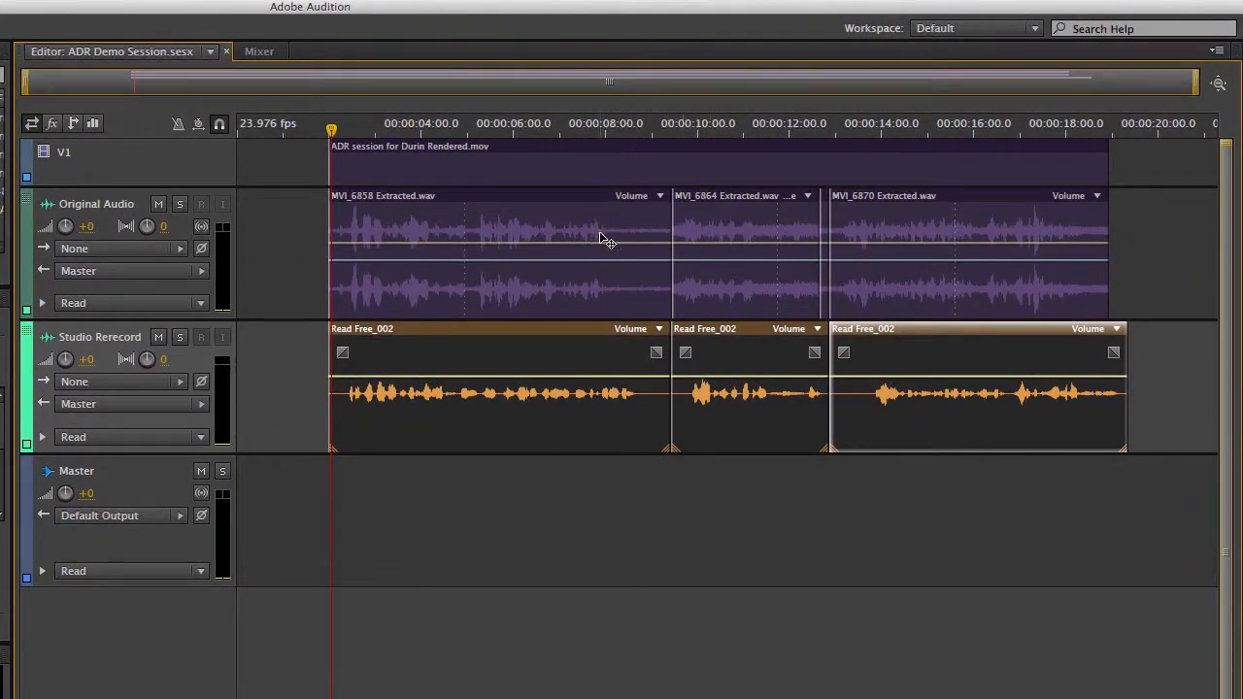
Step: Skim the ADR session's clips with the playhead, and play the soloed Original Audio track from the first clip's start
click(749, 130)
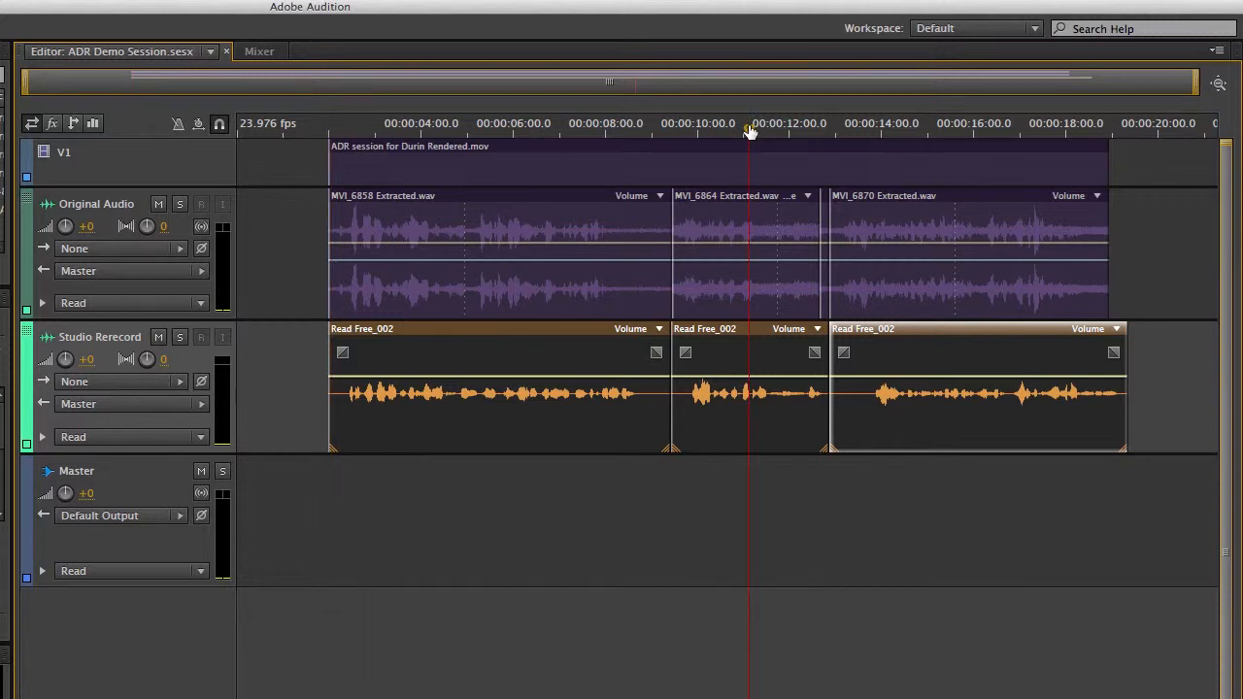
click(931, 130)
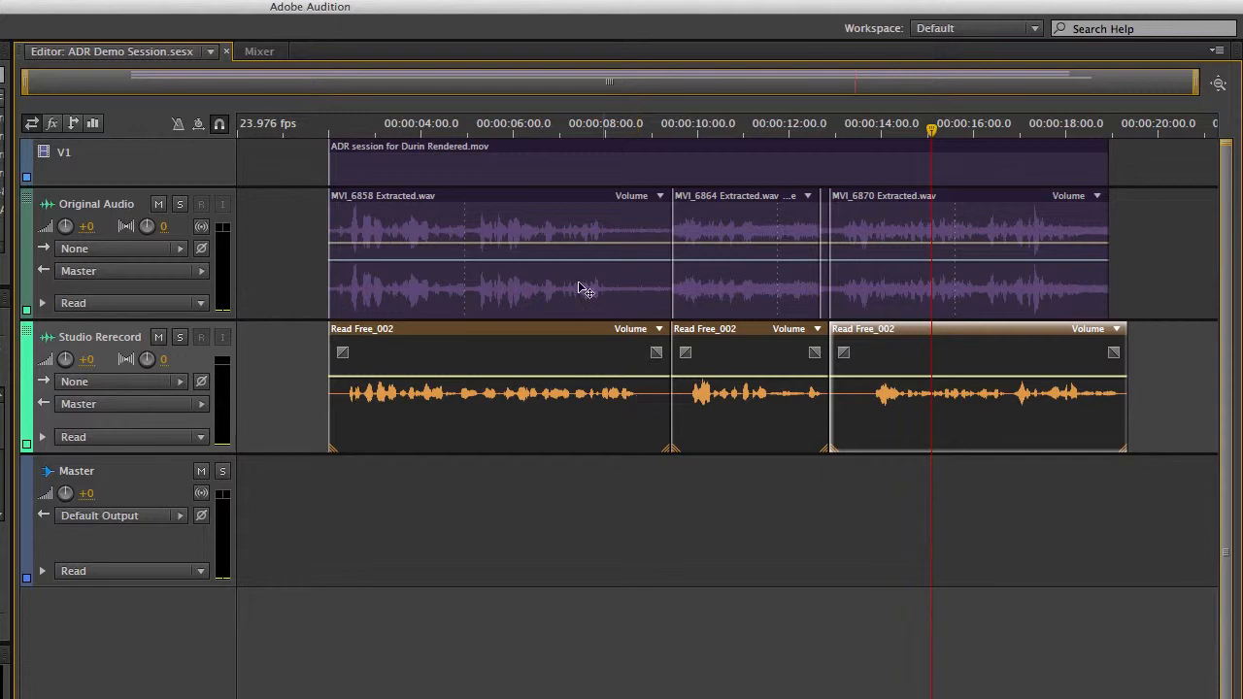
click(328, 127)
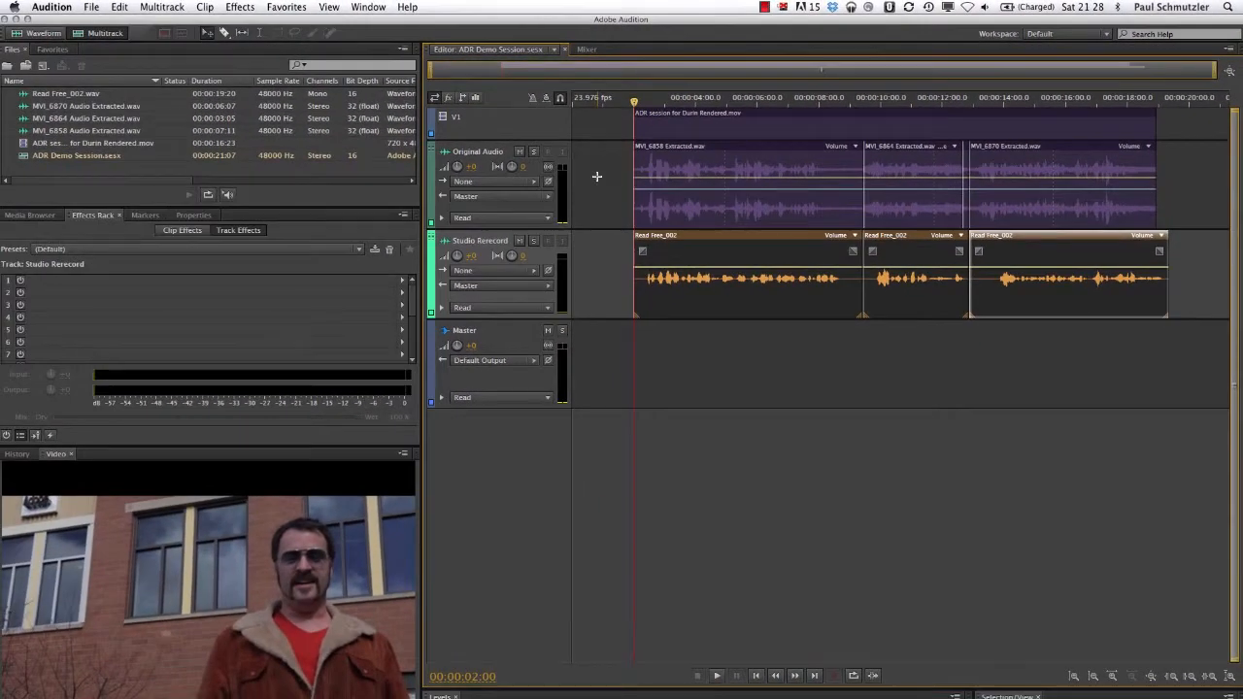
click(533, 151)
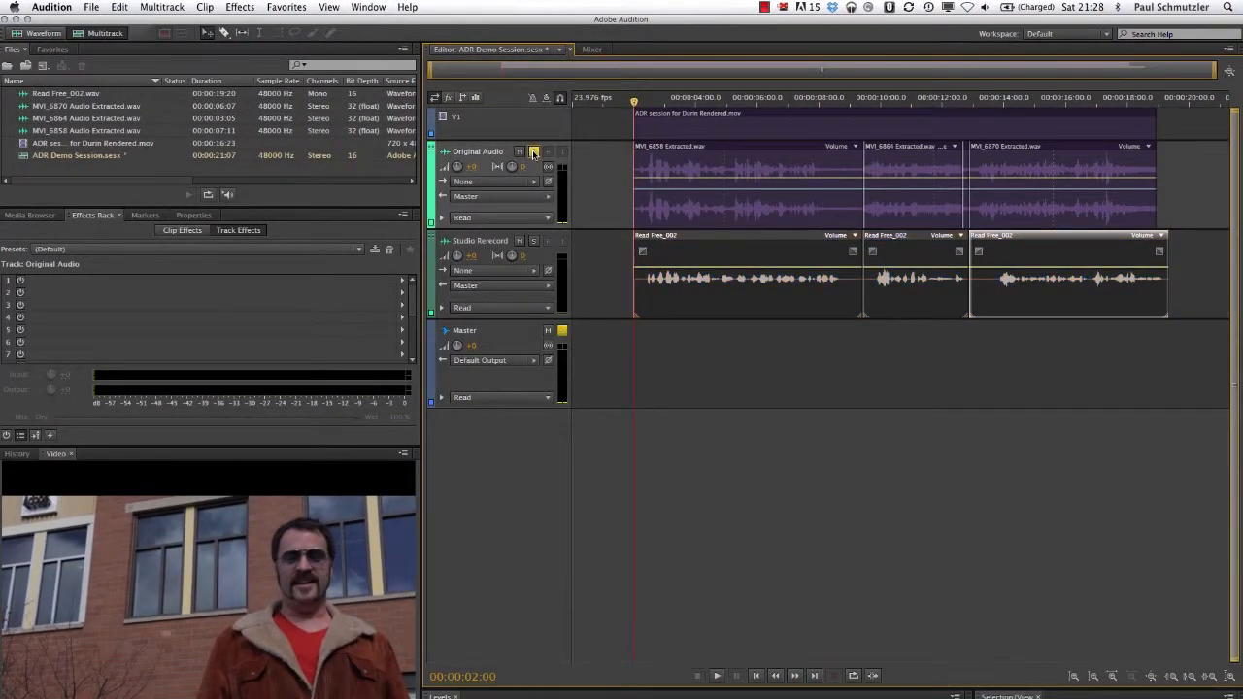
key(space)
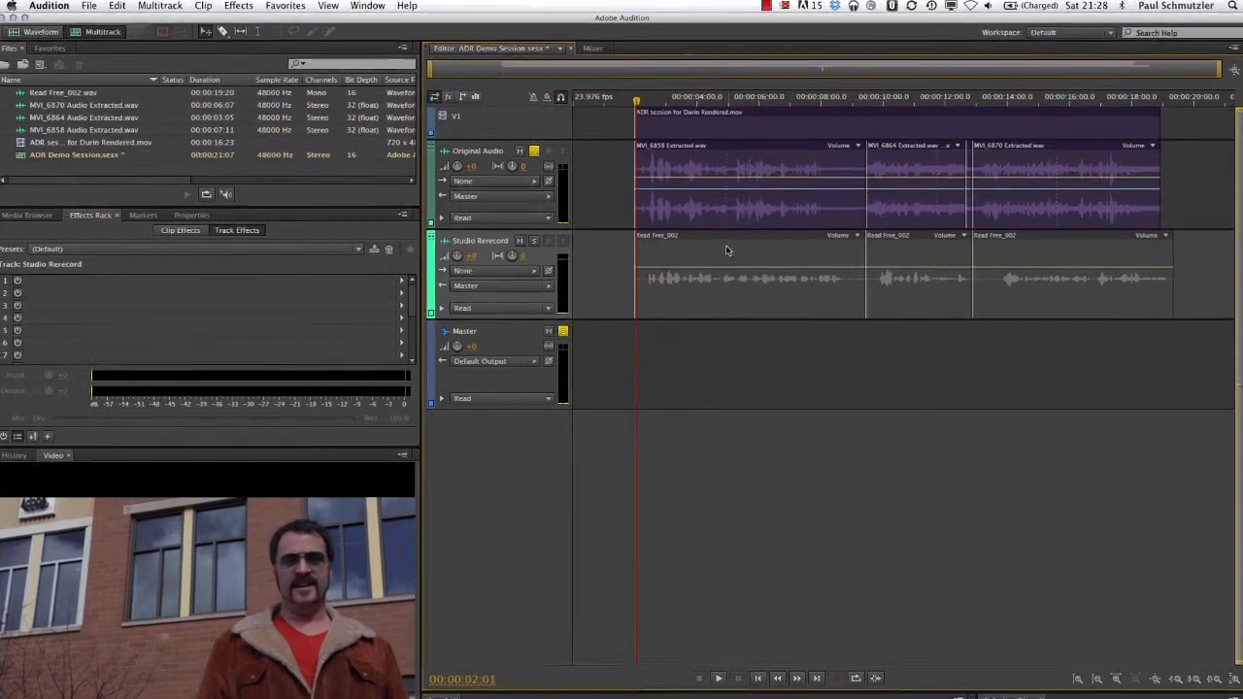
Step: Select the first clips on the Original Audio and Studio Rerecord tracks and open Automatic Speech Alignment for them
click(725, 250)
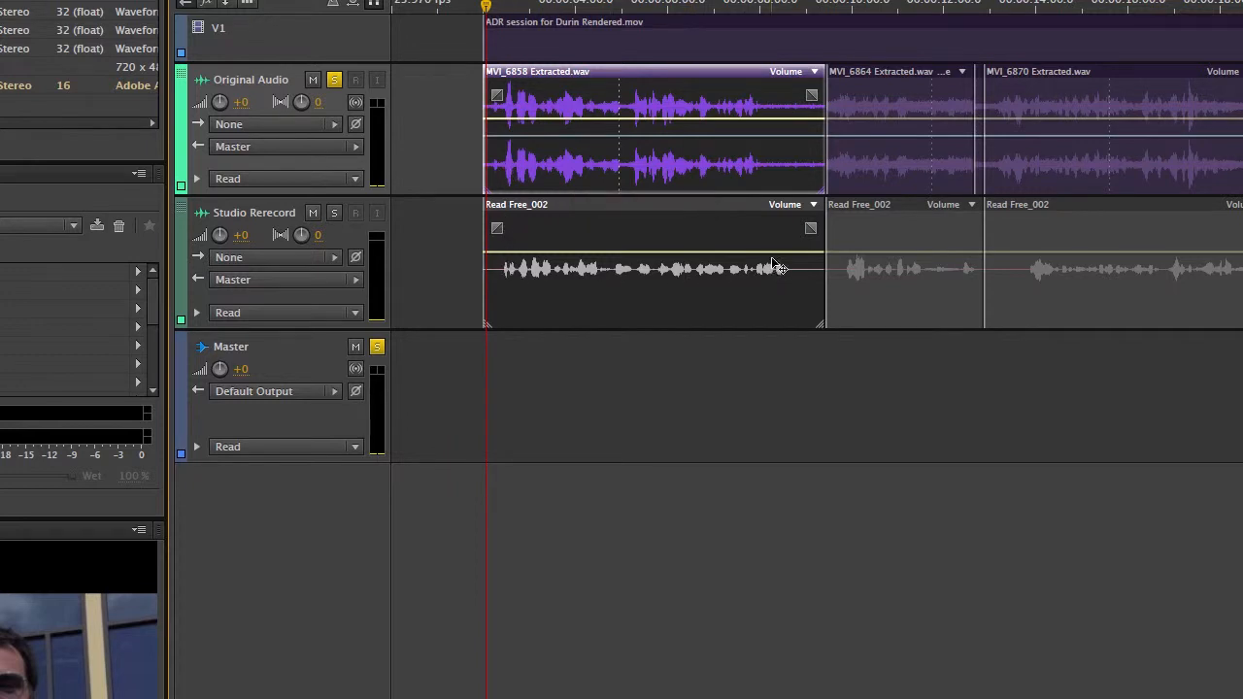
right_click(682, 208)
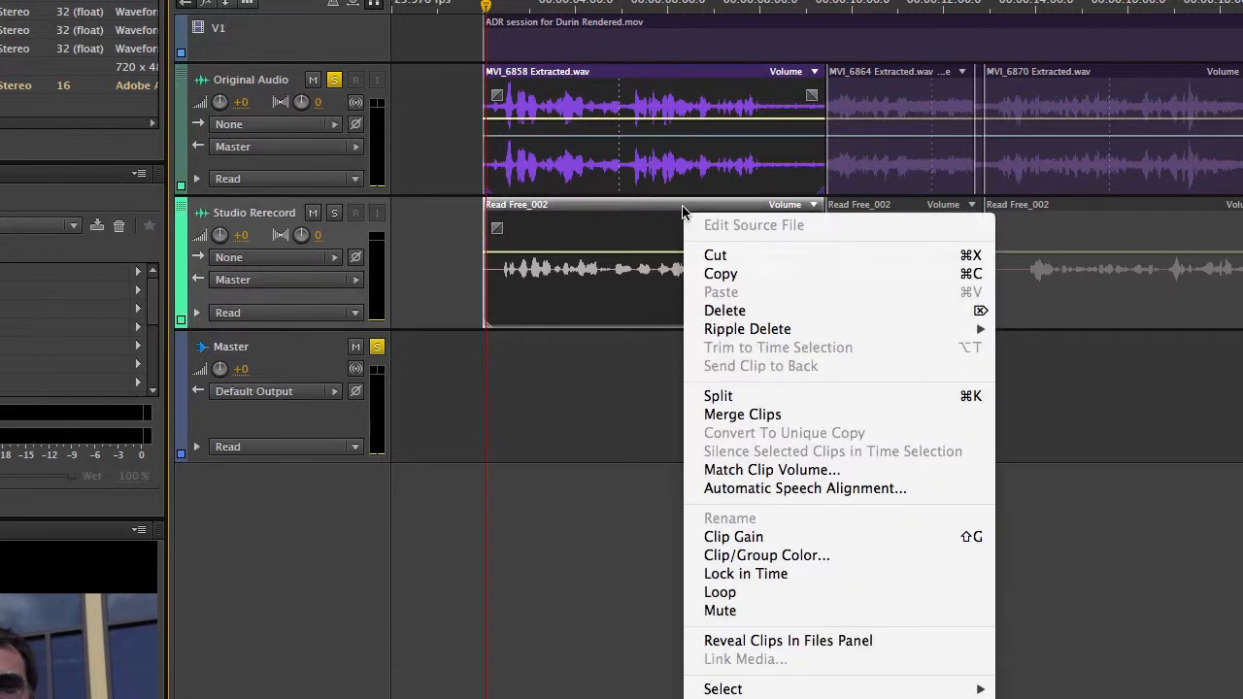
click(771, 493)
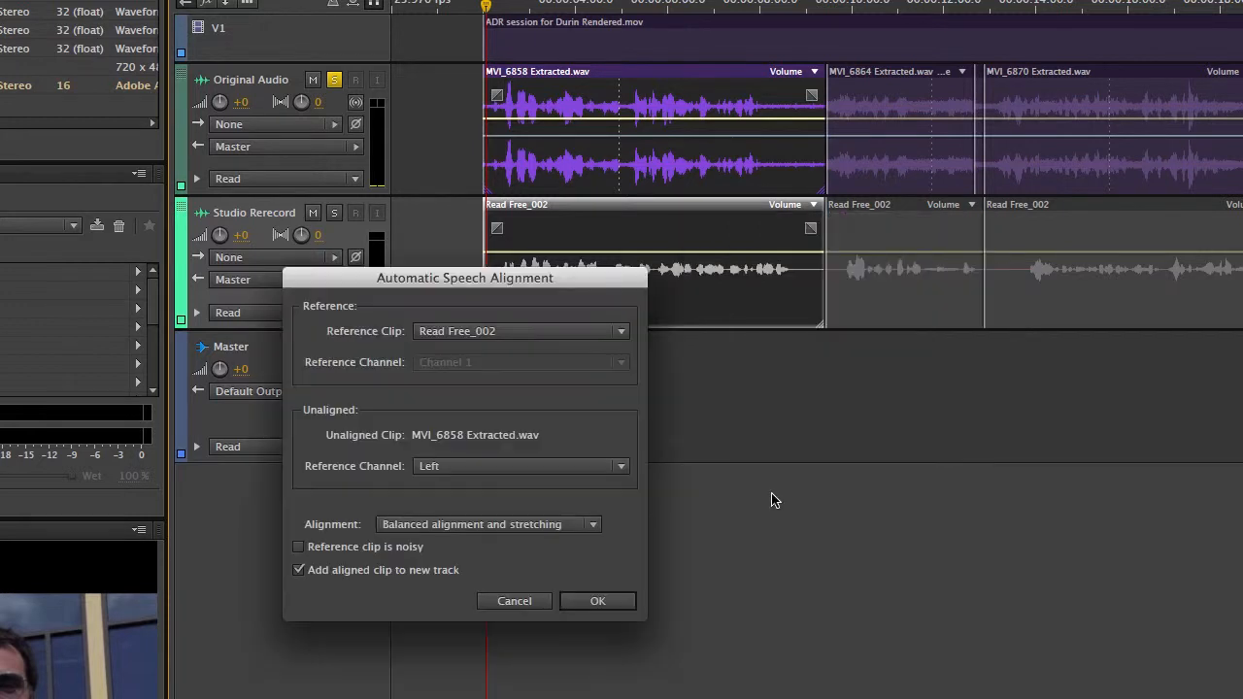
Step: Align Read Free_002 to the reference clip MVI_6858 Extracted.wav with balanced alignment and stretching, adding the aligned clip to a new track
click(477, 335)
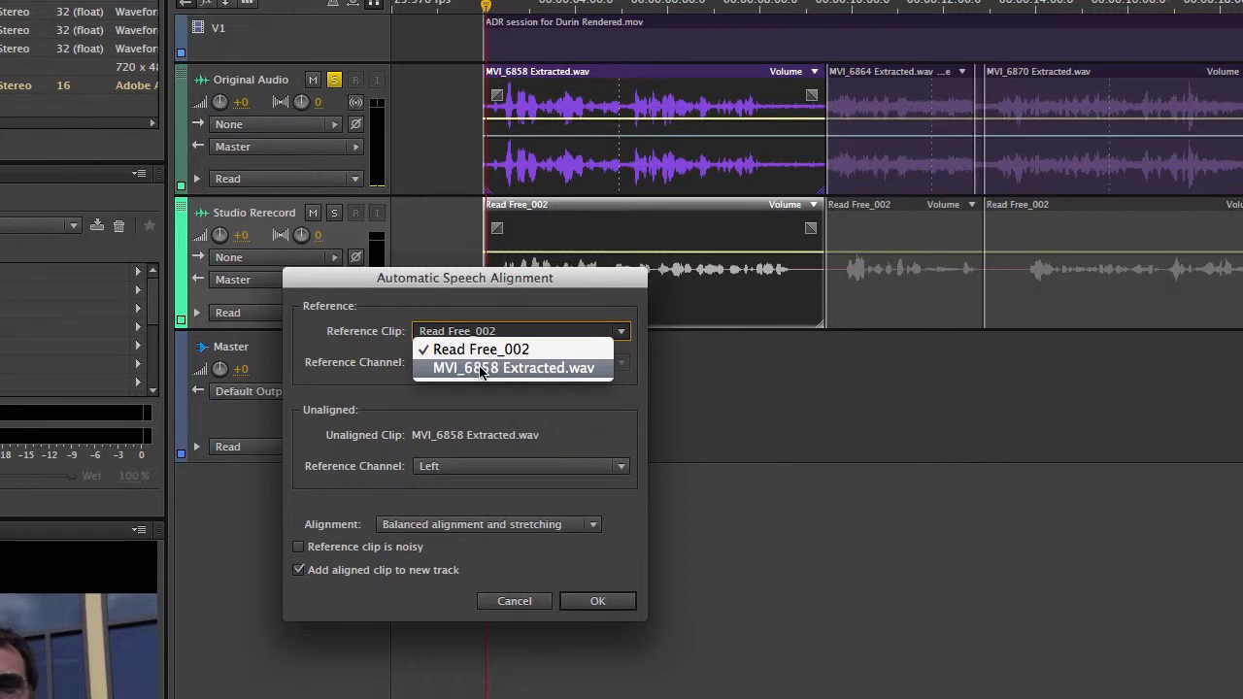
click(481, 369)
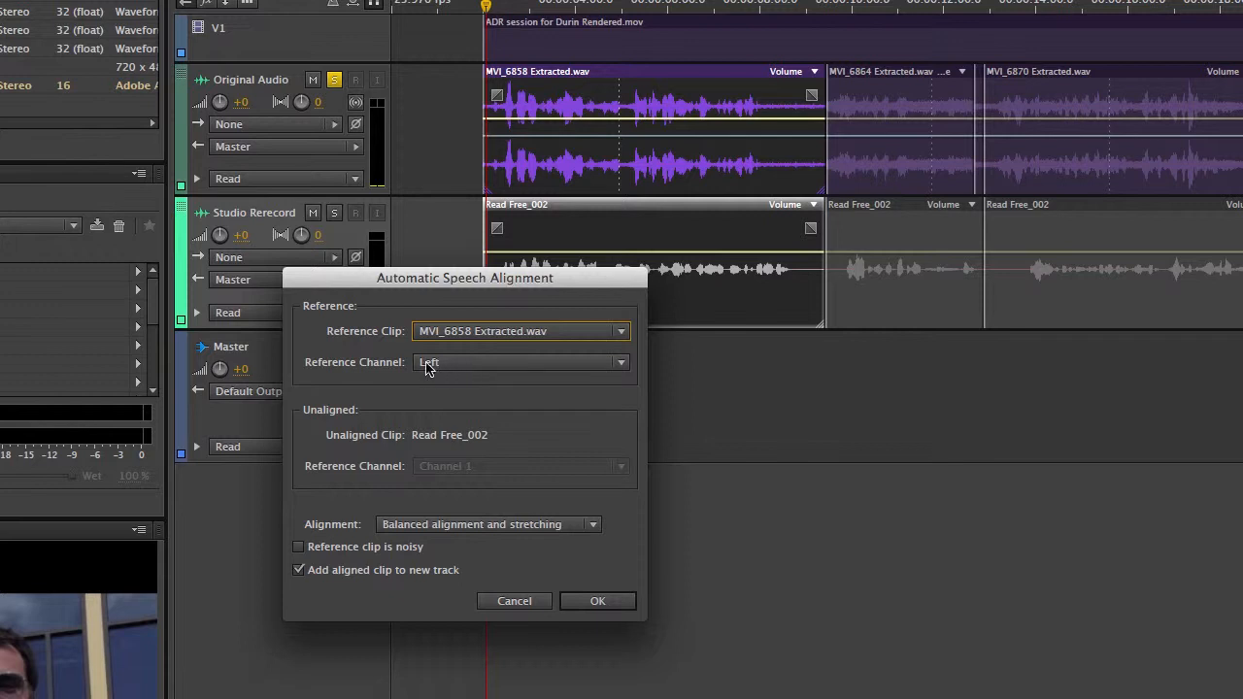
drag(488, 280, 487, 309)
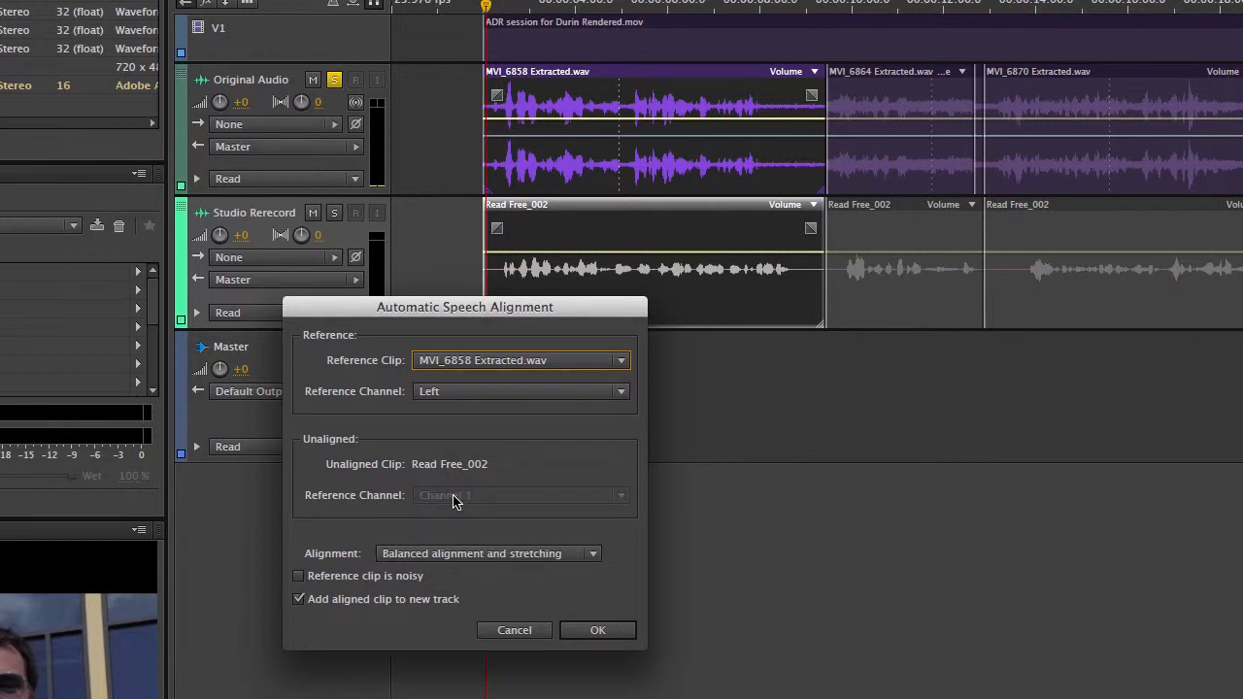
click(476, 553)
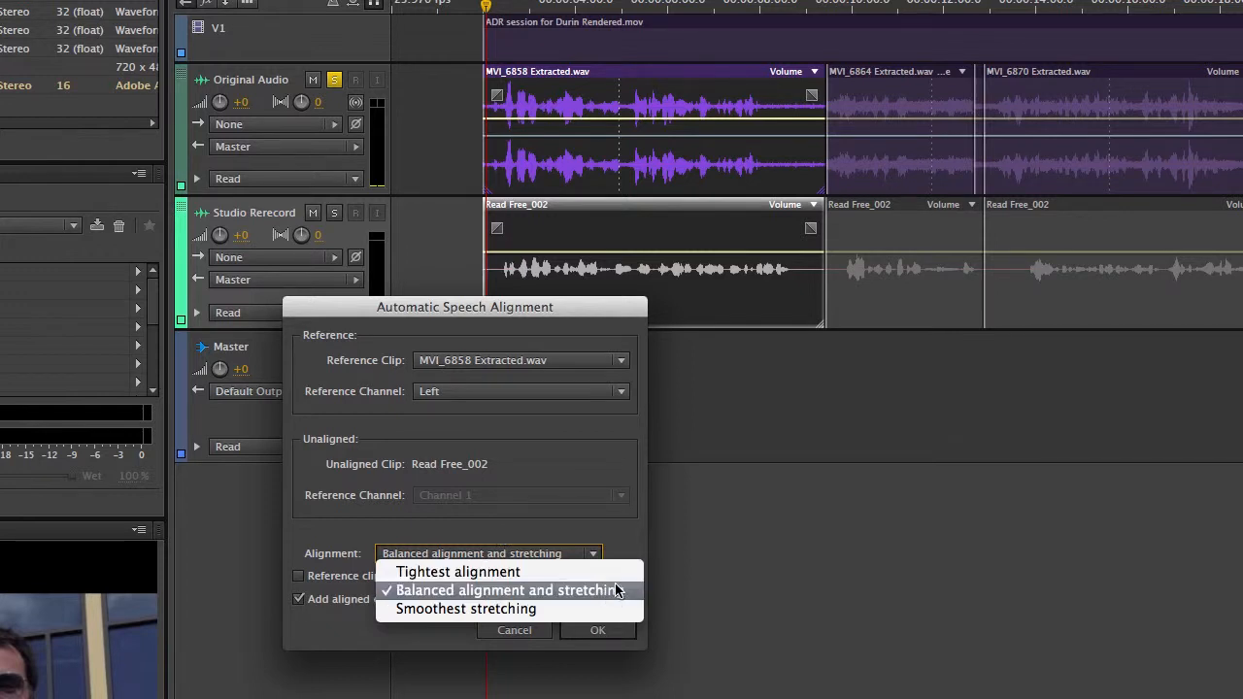
click(617, 535)
click(594, 631)
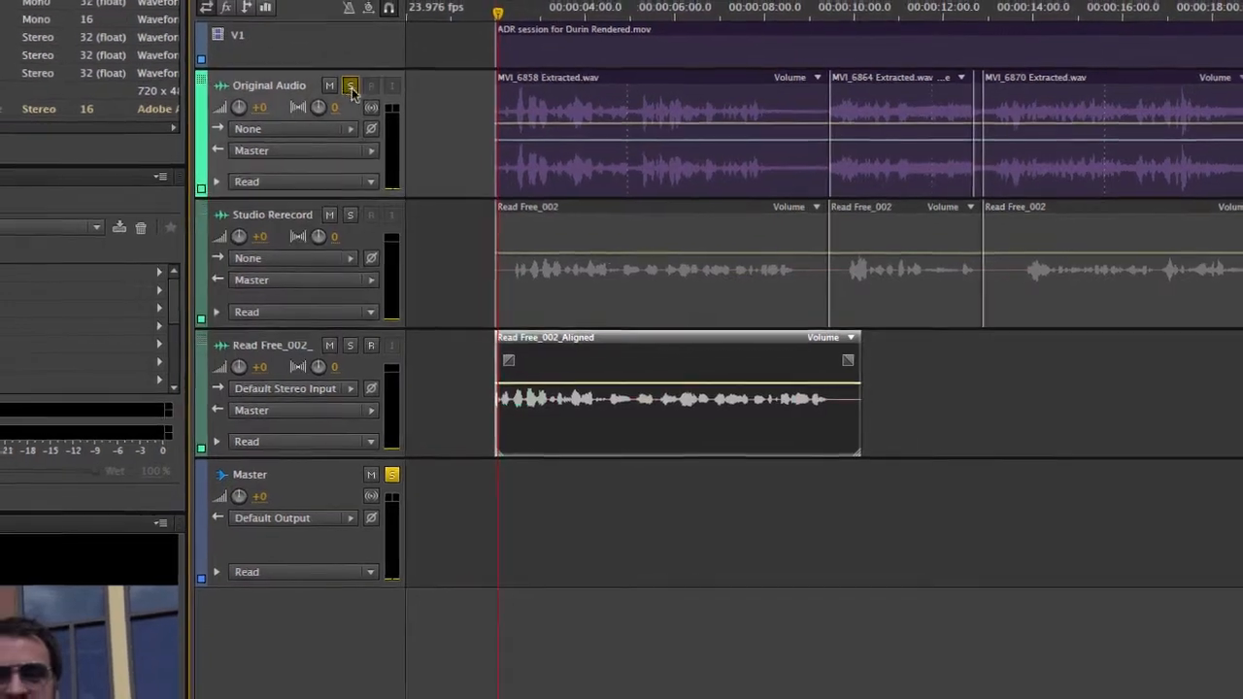
Step: Solo the track with the aligned clip and play it from the clip's start to check its sync with the video
click(350, 345)
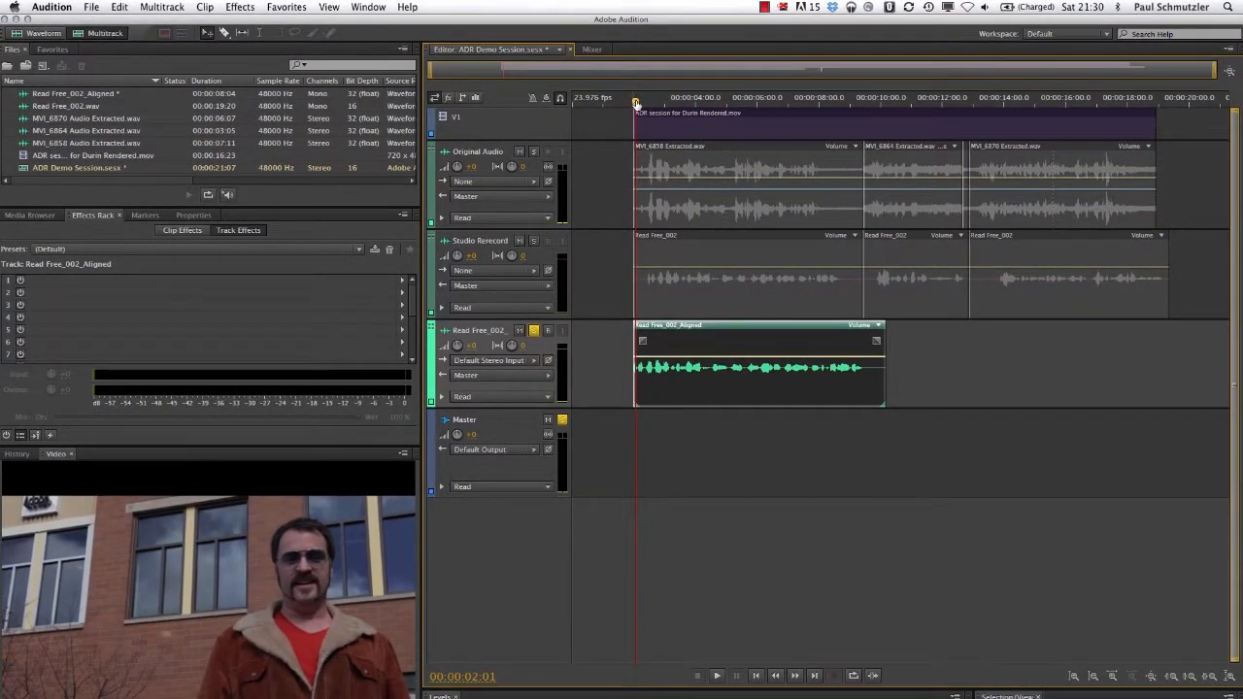
drag(636, 104, 632, 104)
key(space)
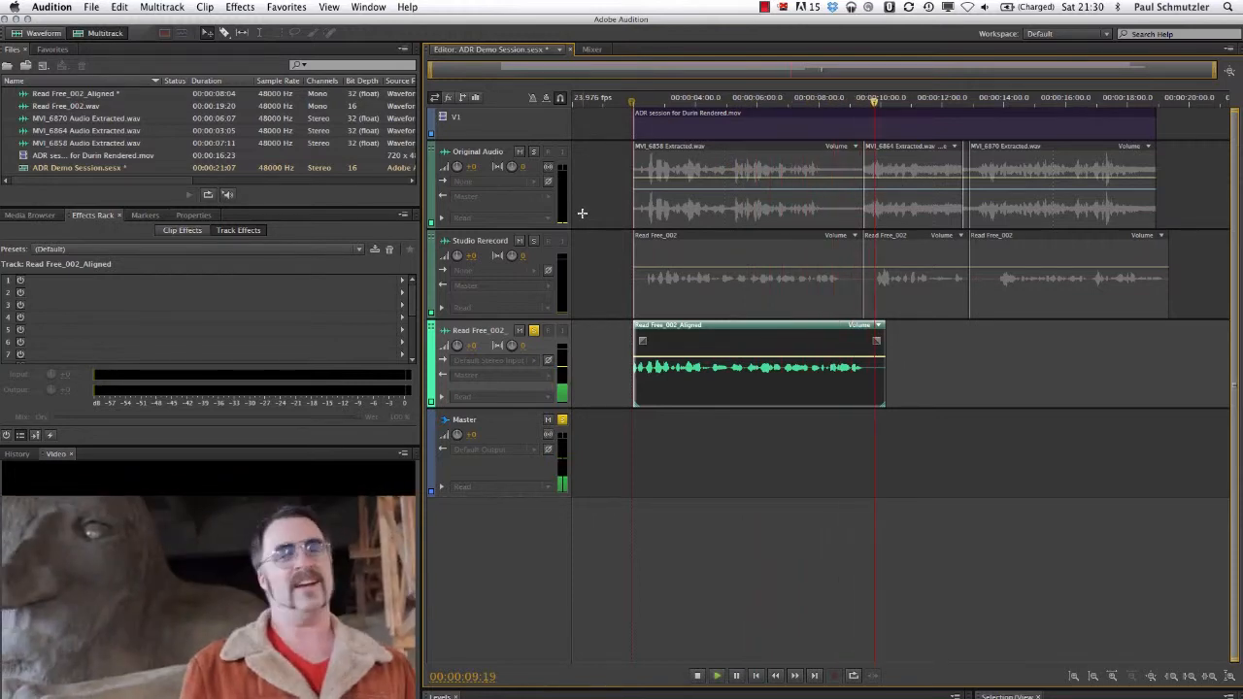
key(space)
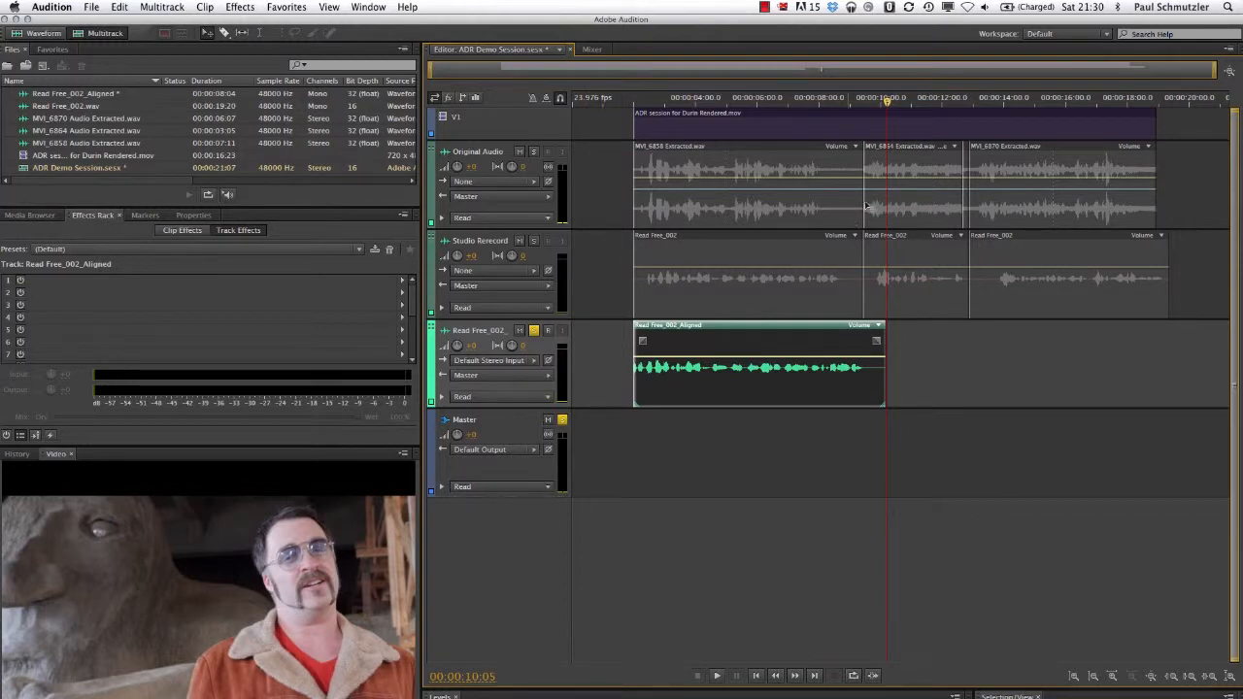
Step: Select the second clips on the Original Audio and Studio Rerecord tracks and open Automatic Speech Alignment for them
click(909, 153)
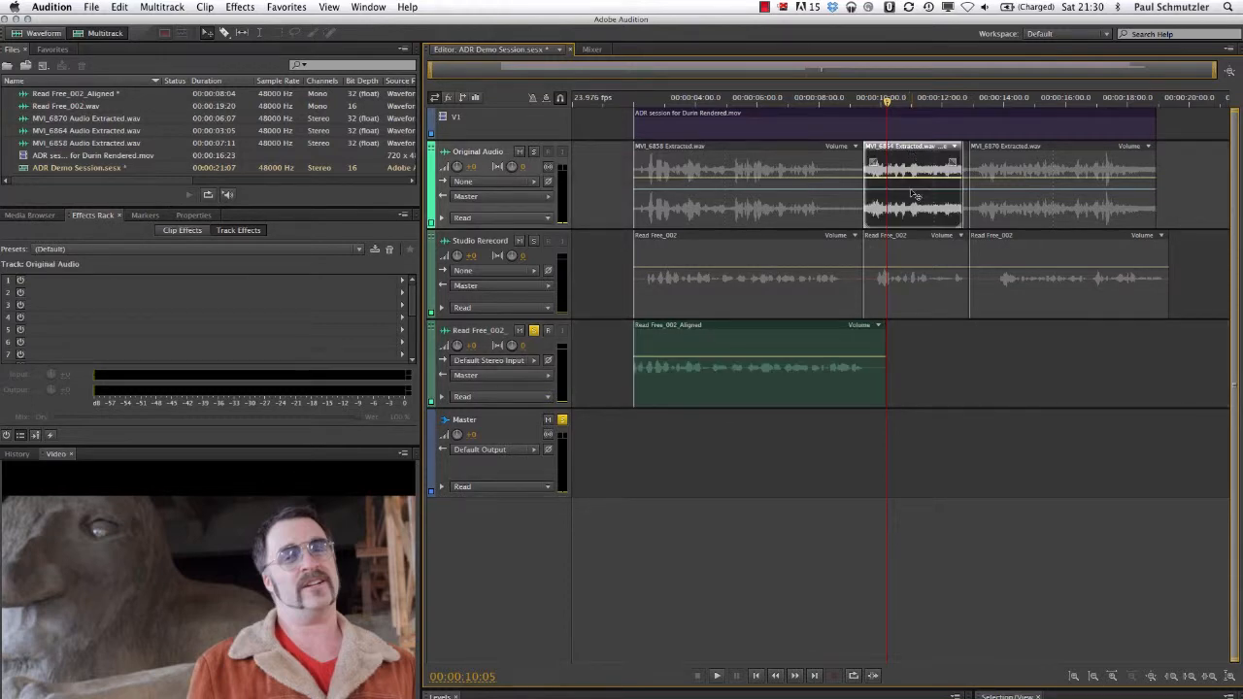
key(super+space)
key(Escape)
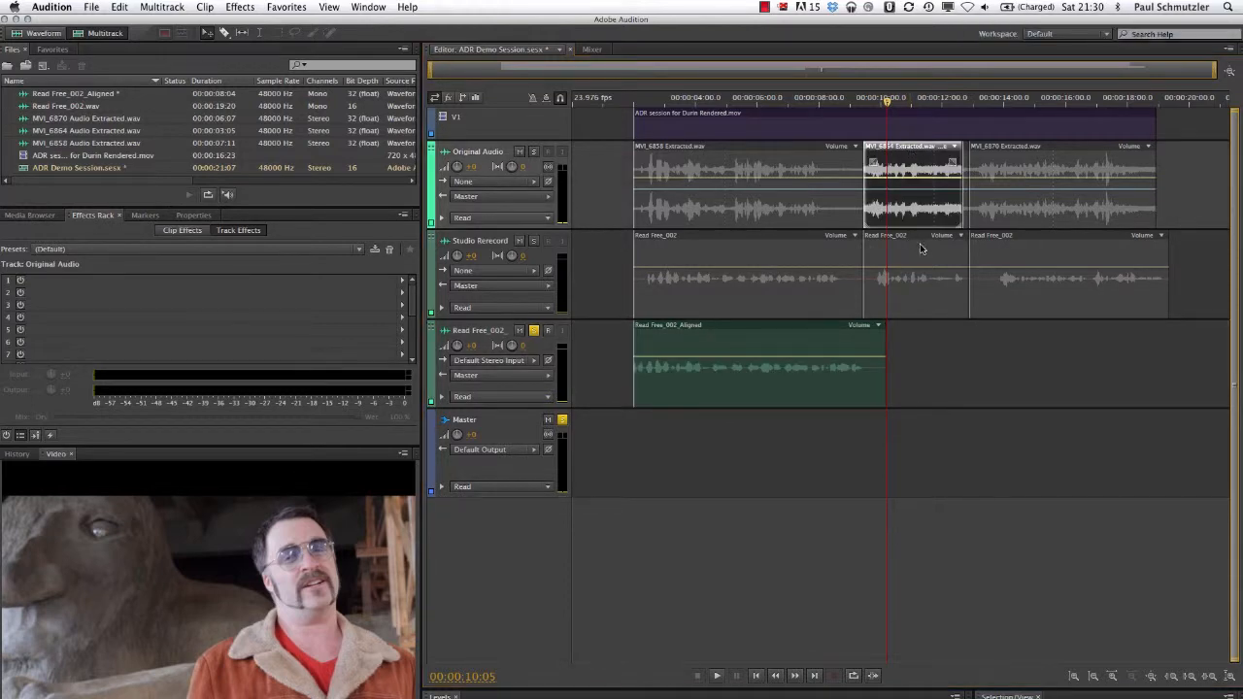
click(920, 245)
super+click(919, 245)
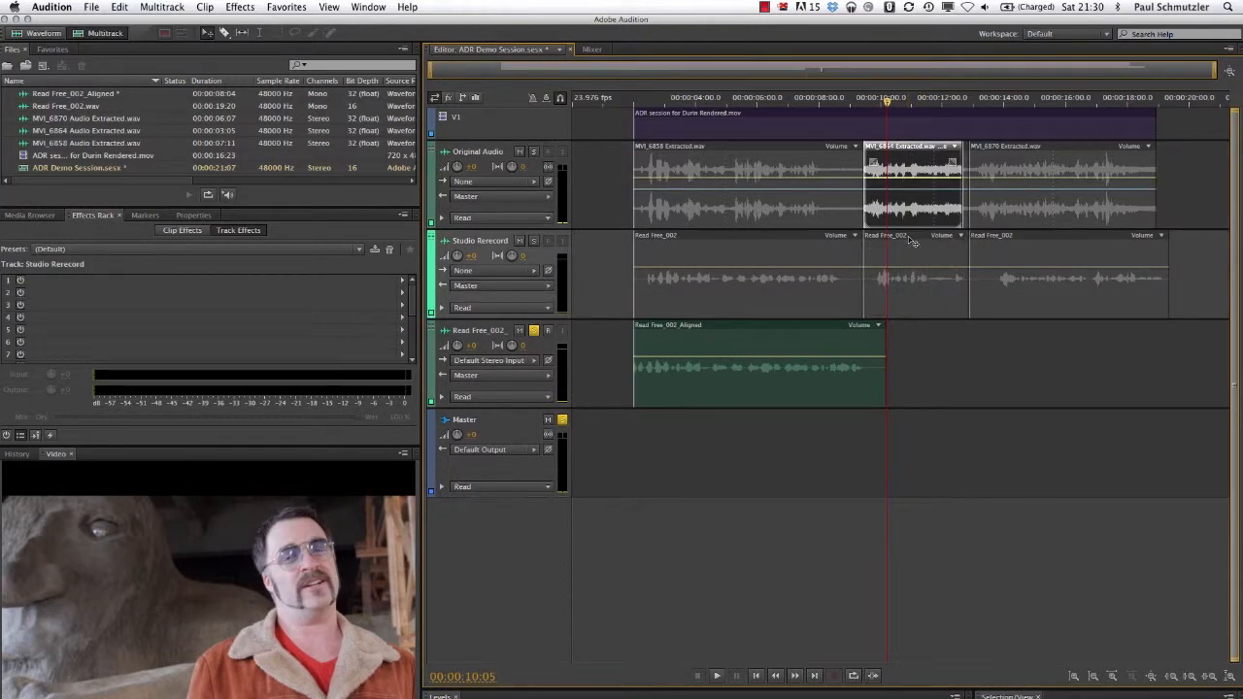
super+click(909, 238)
right_click(906, 238)
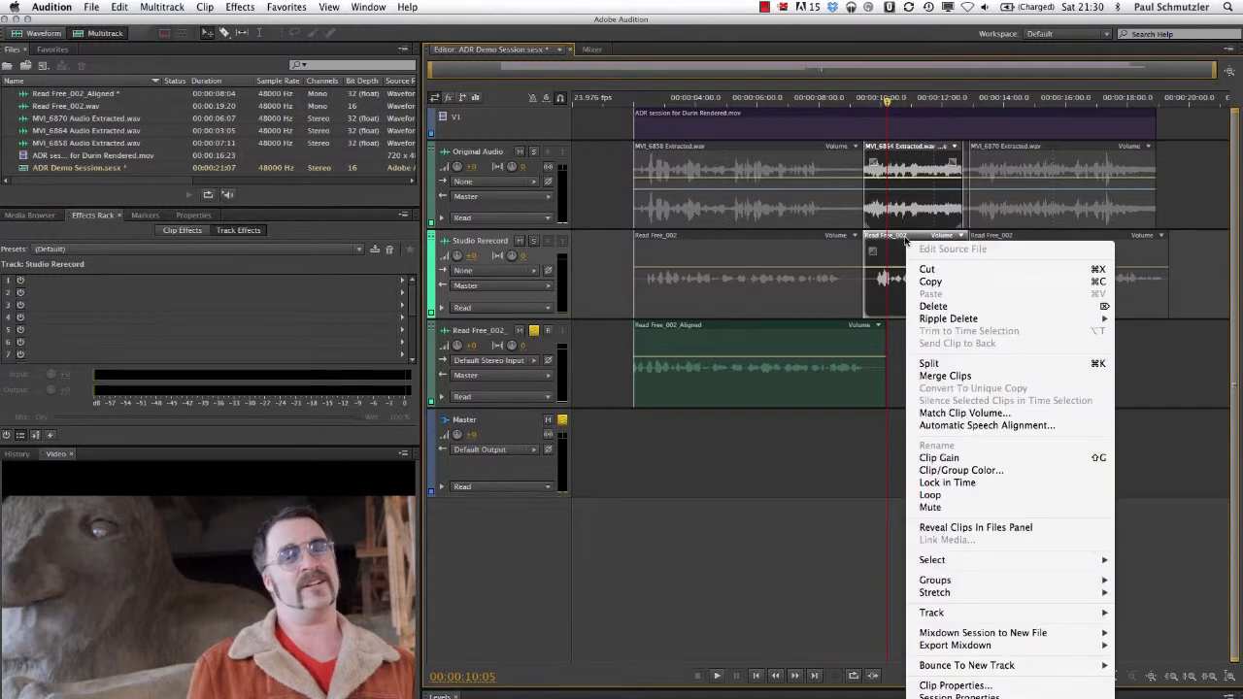
click(954, 427)
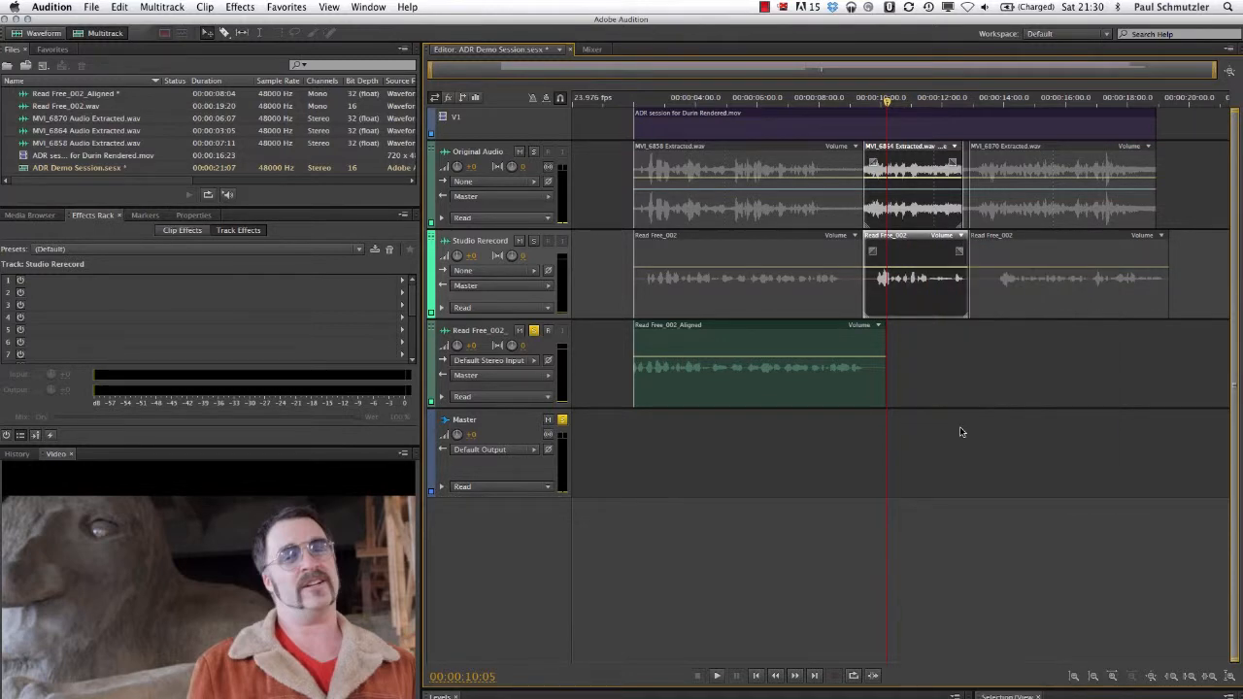
Step: Align Read Free_002 to MVI_6864 Extracted.wav, marking the reference as noisy, with balanced alignment and stretching, and add the aligned clip to a new track
click(629, 320)
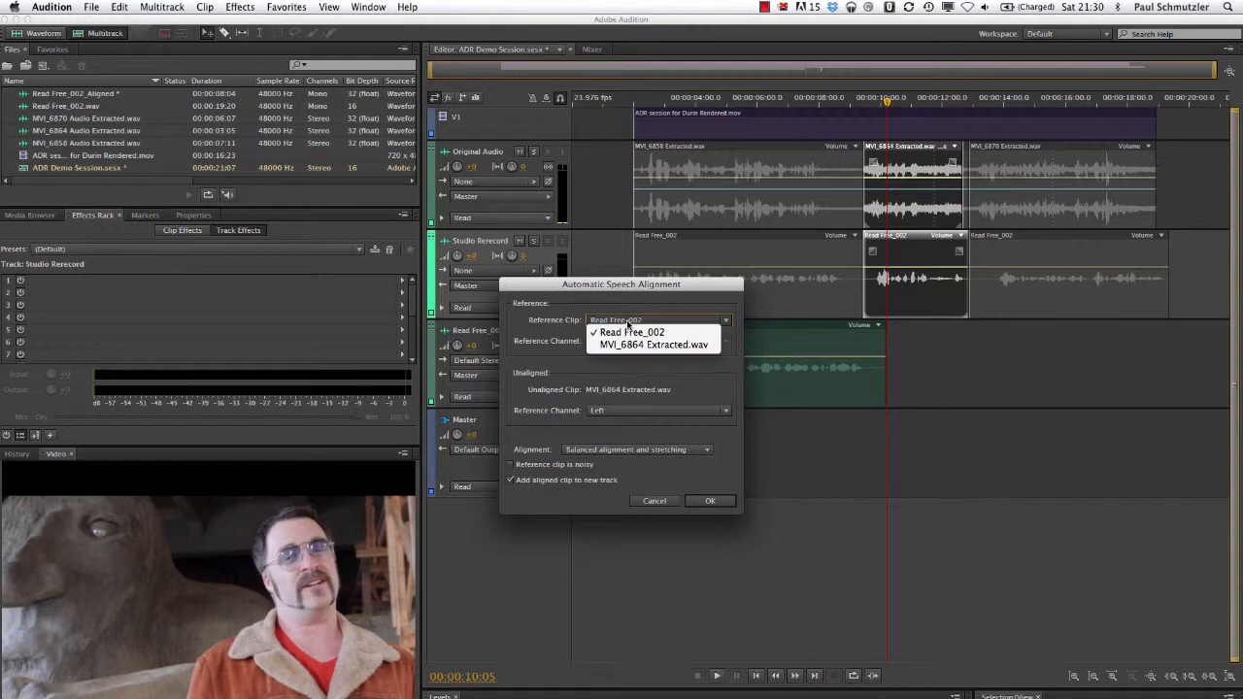
click(632, 346)
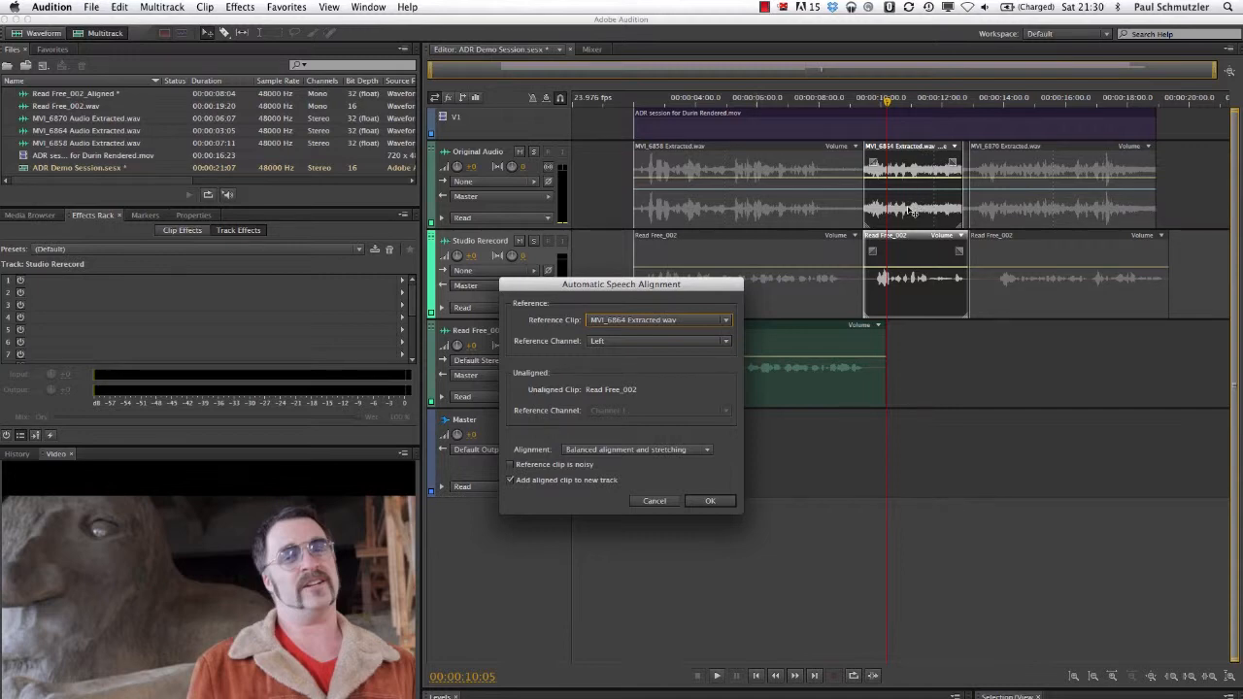
click(512, 465)
click(708, 501)
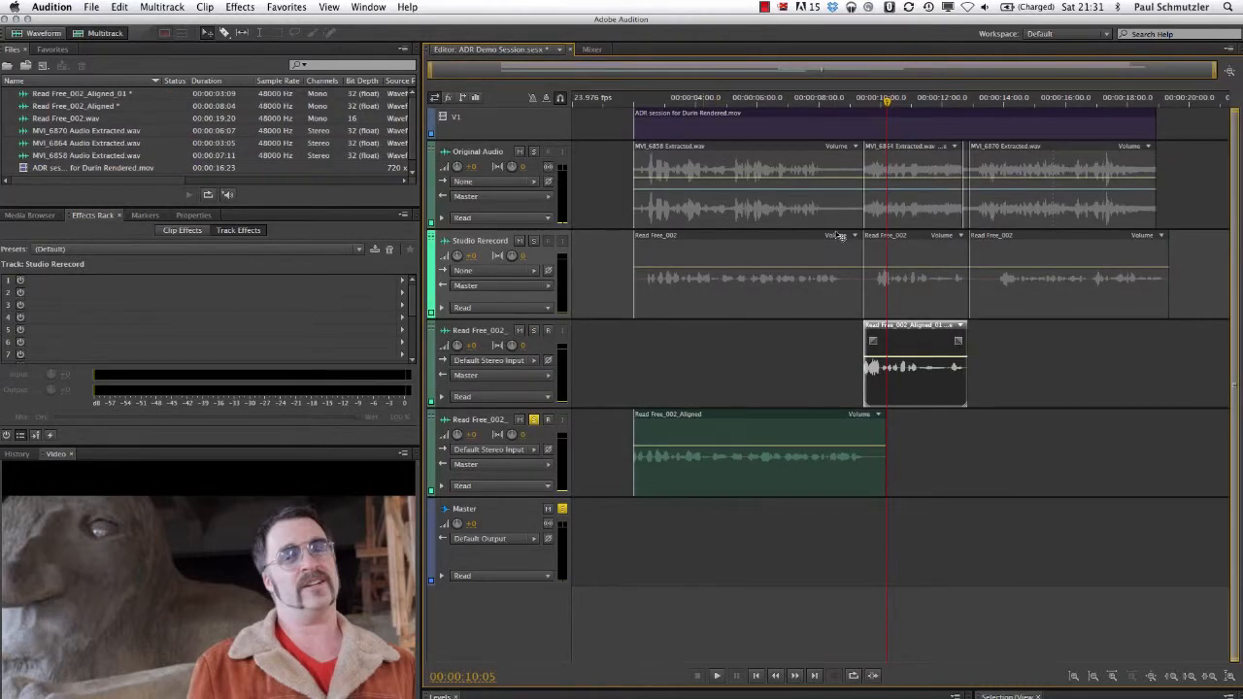
Step: Switch the solo from the first aligned track to the second and play it from its clip's start to check the sync
drag(889, 94, 864, 108)
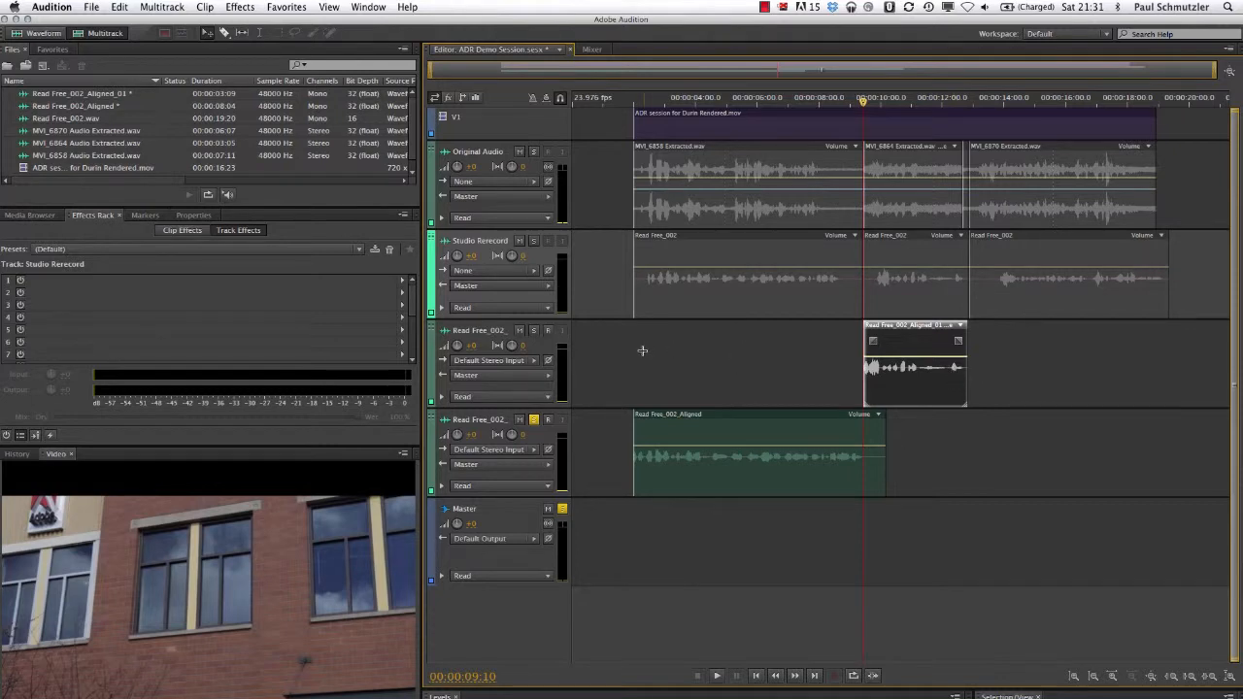
click(535, 424)
click(533, 330)
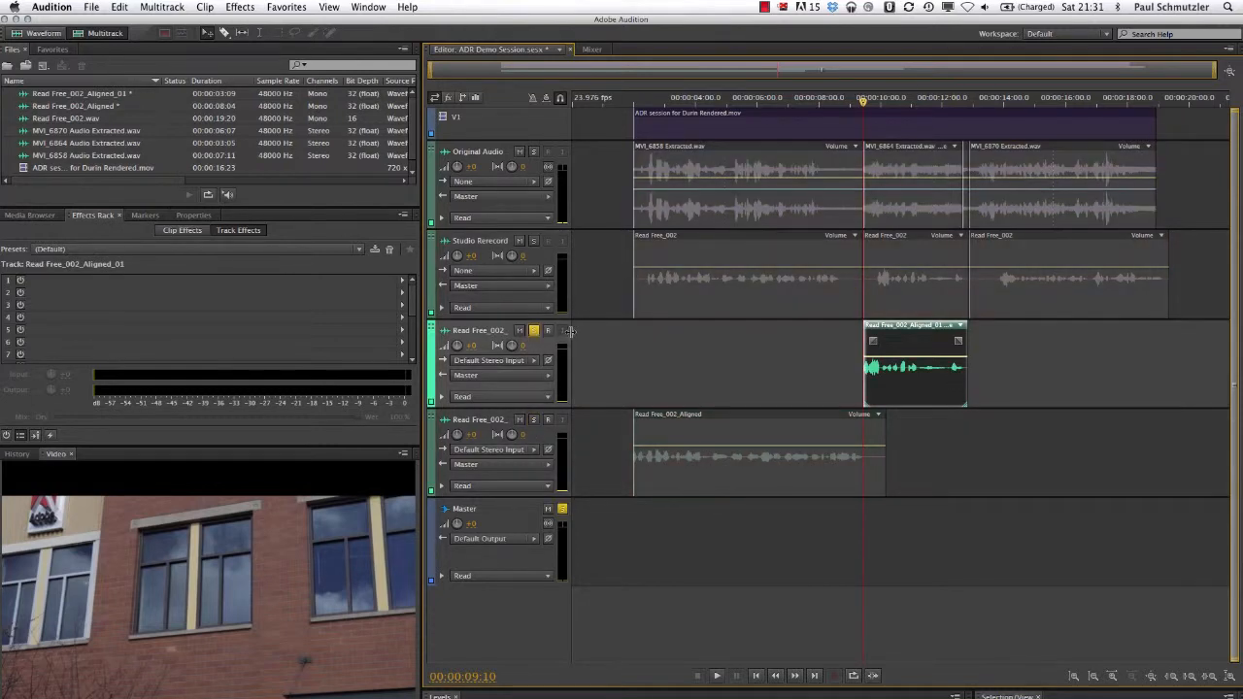
key(space)
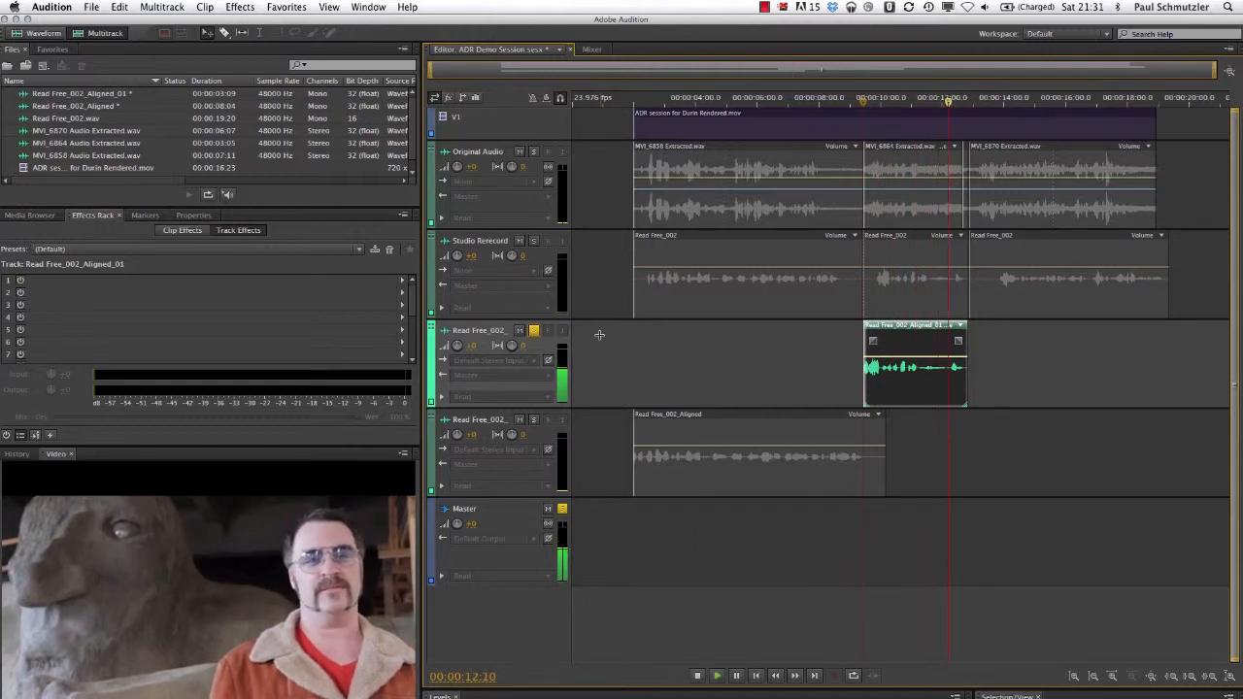
key(space)
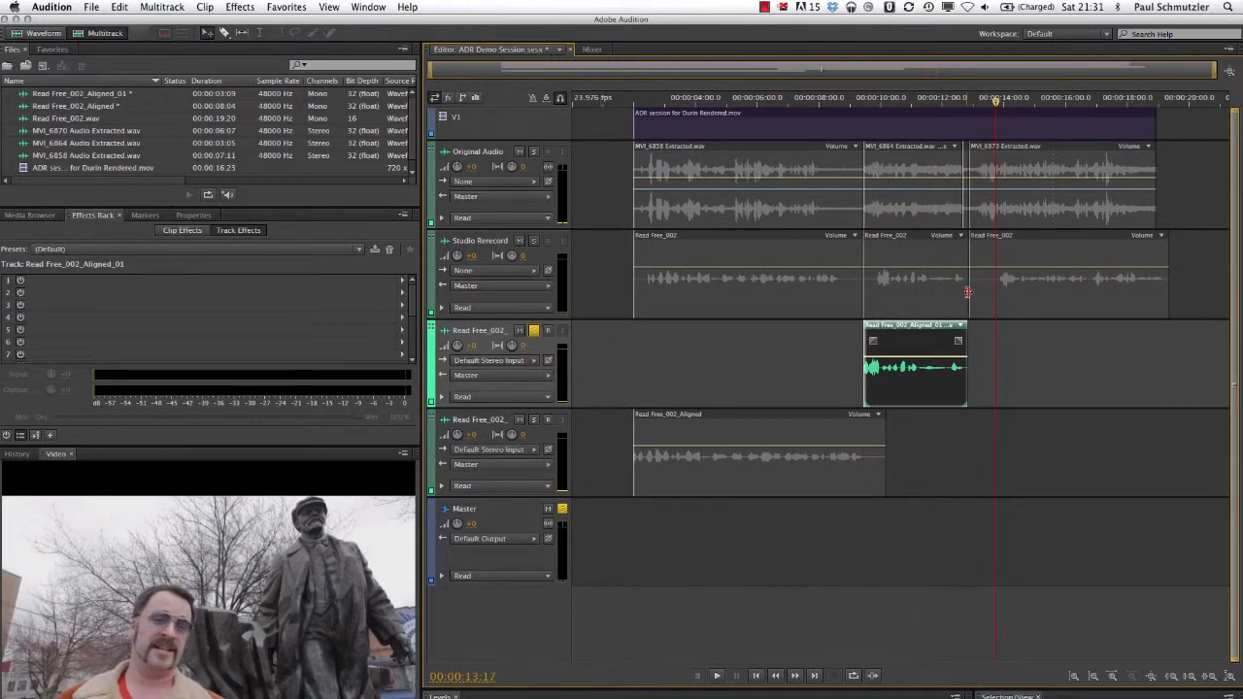
Step: Unsolo the second aligned track and align the third Read Free_002 clip to the noisy reference MVI_6870 Extracted.wav with balanced alignment, on a new track
drag(995, 101, 971, 104)
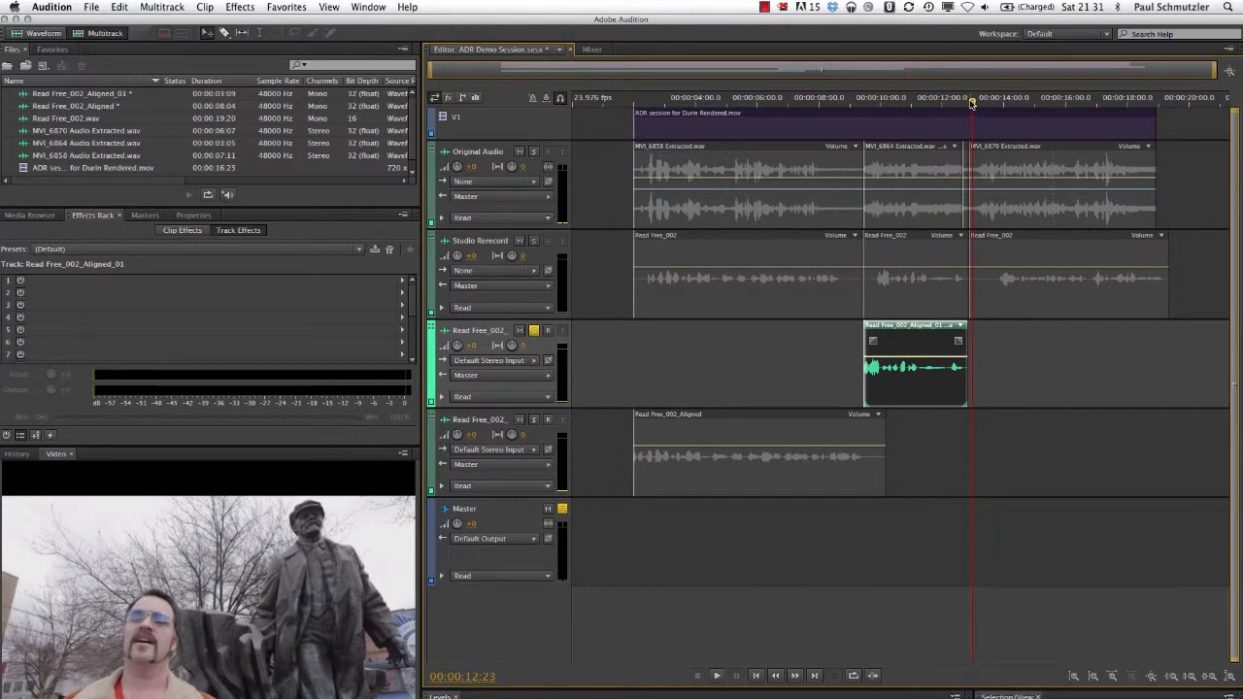
click(533, 330)
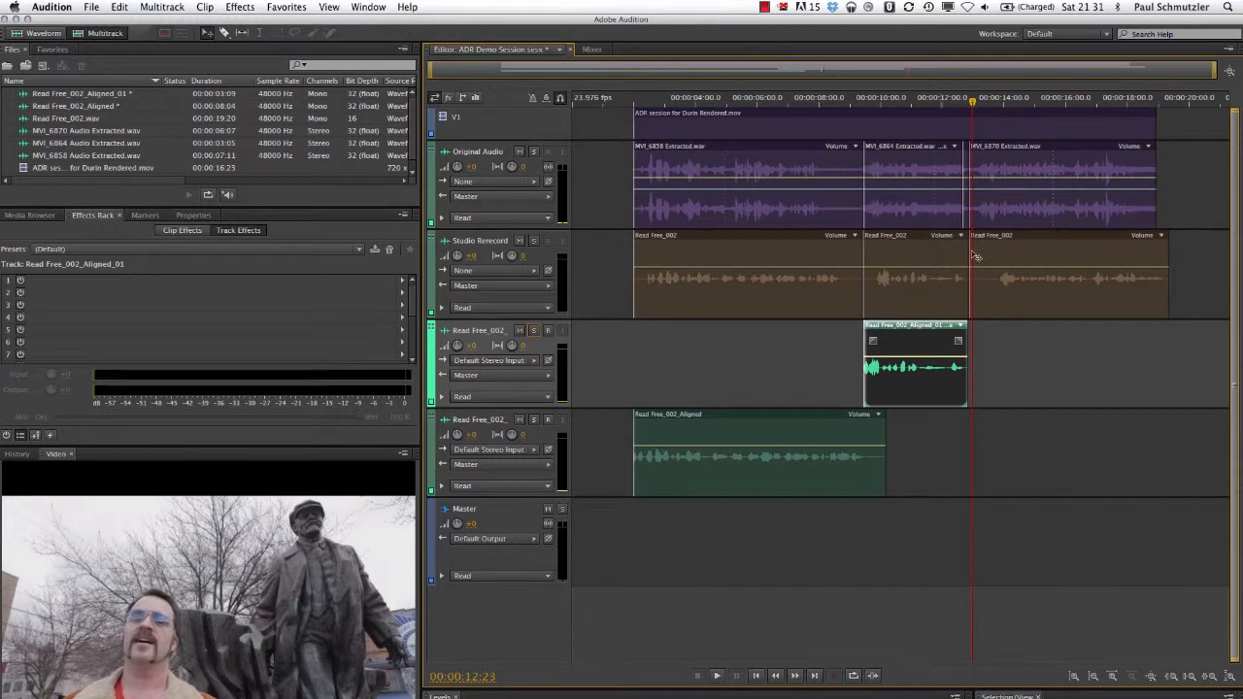
click(1024, 241)
click(1031, 152)
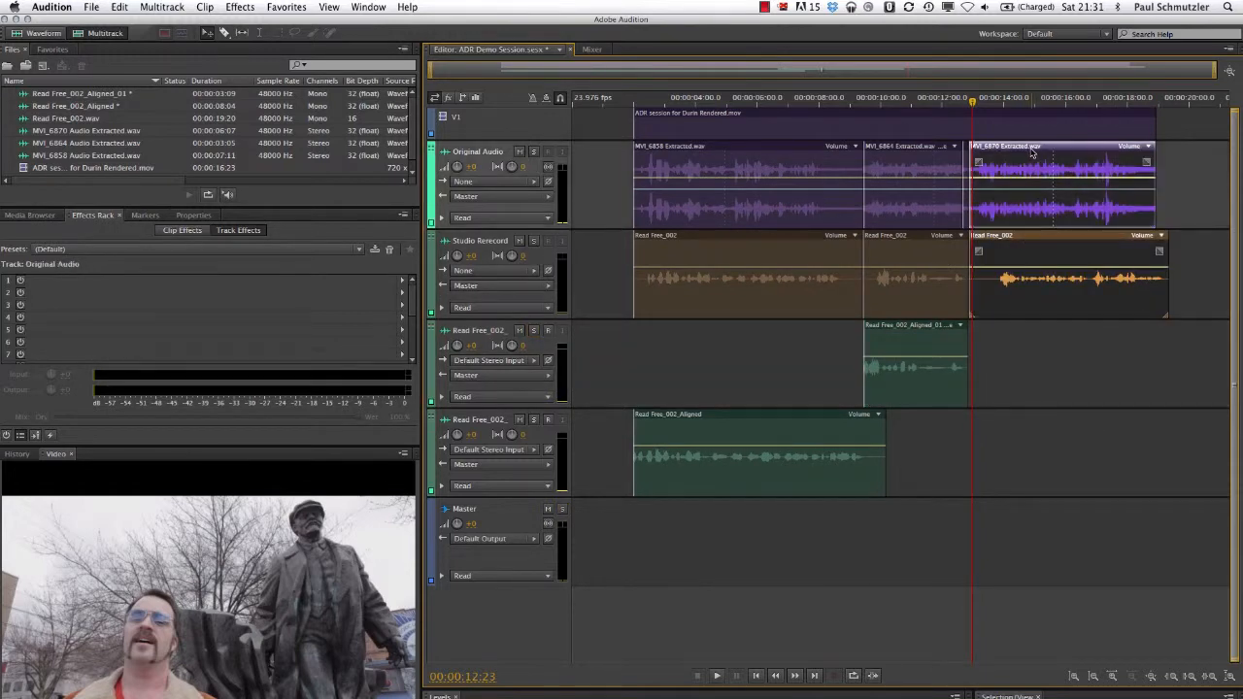
right_click(1035, 151)
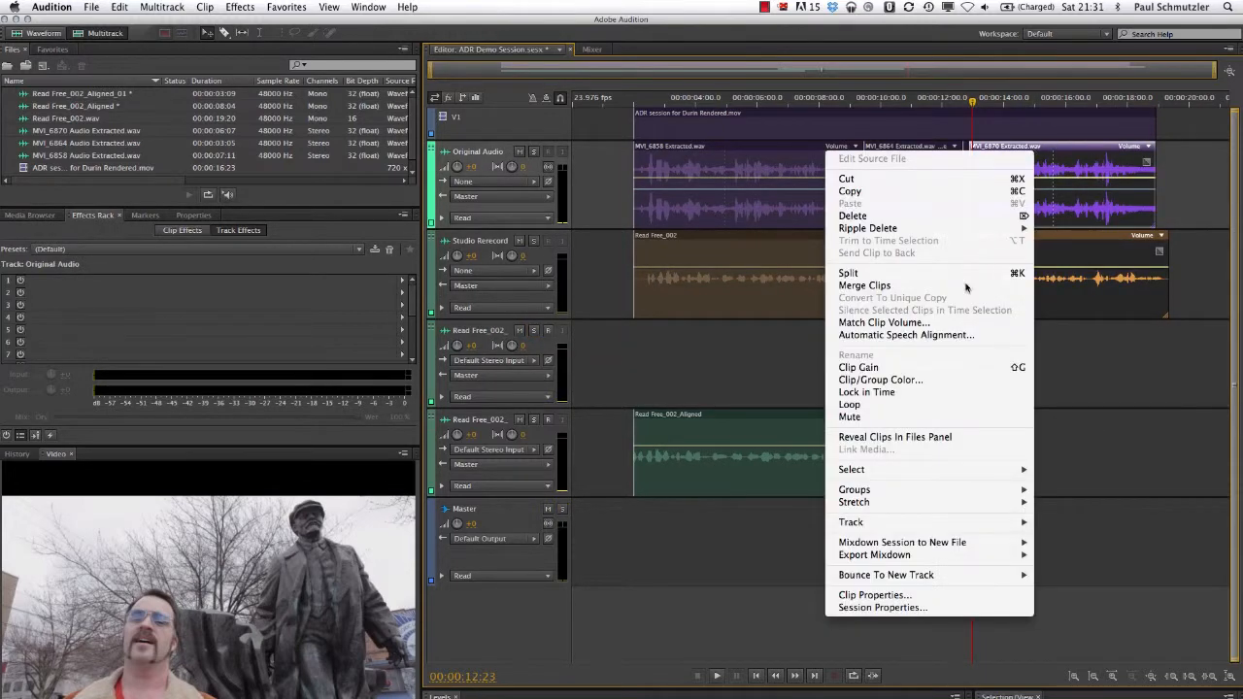
click(937, 334)
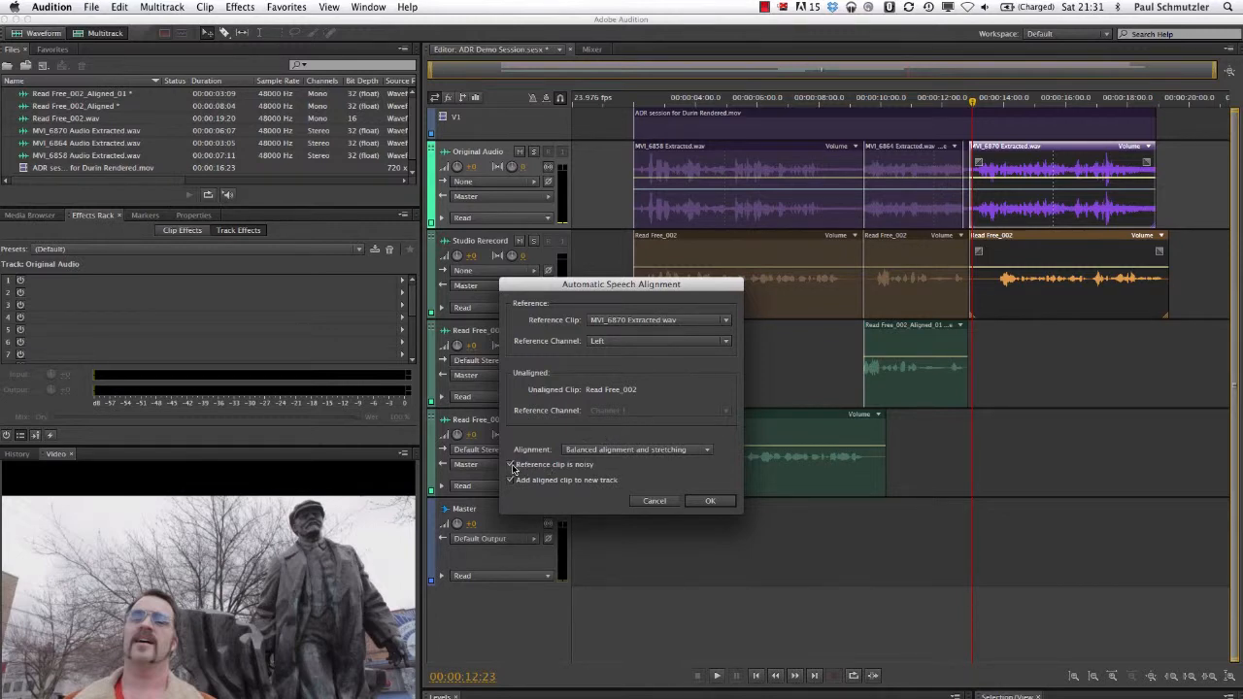
click(706, 502)
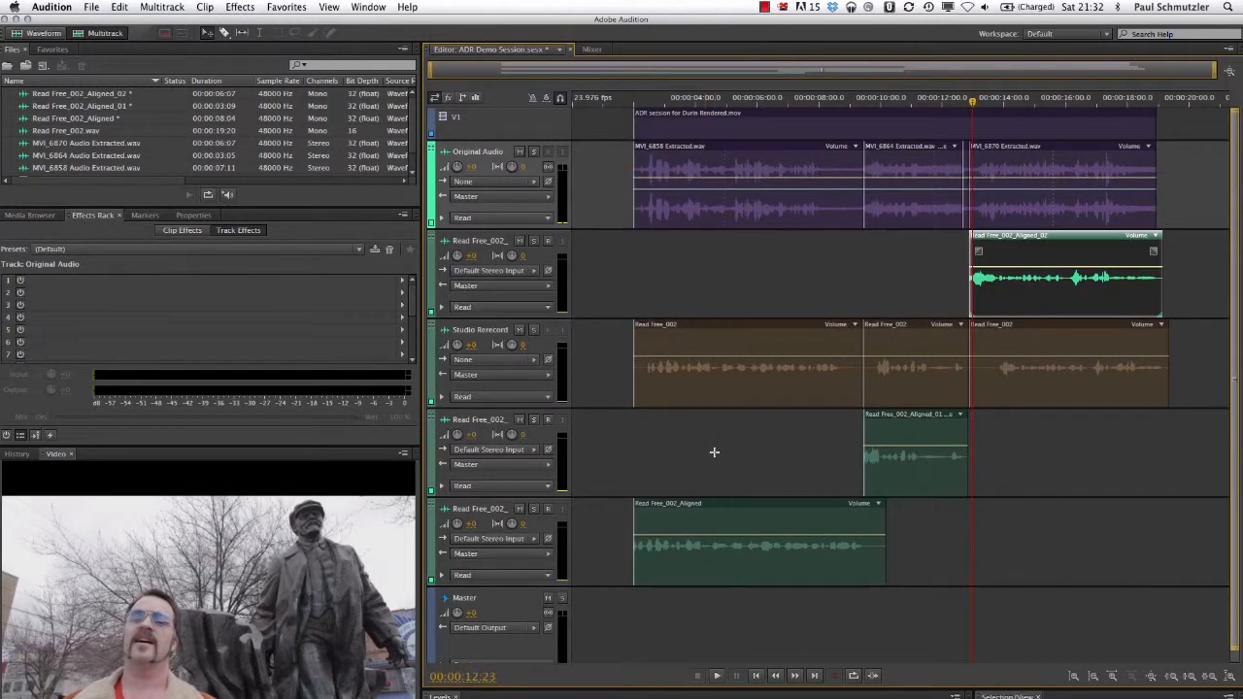
Step: Solo the track with the third aligned clip and play it from just before the clip's start to check its sync
click(535, 243)
click(534, 243)
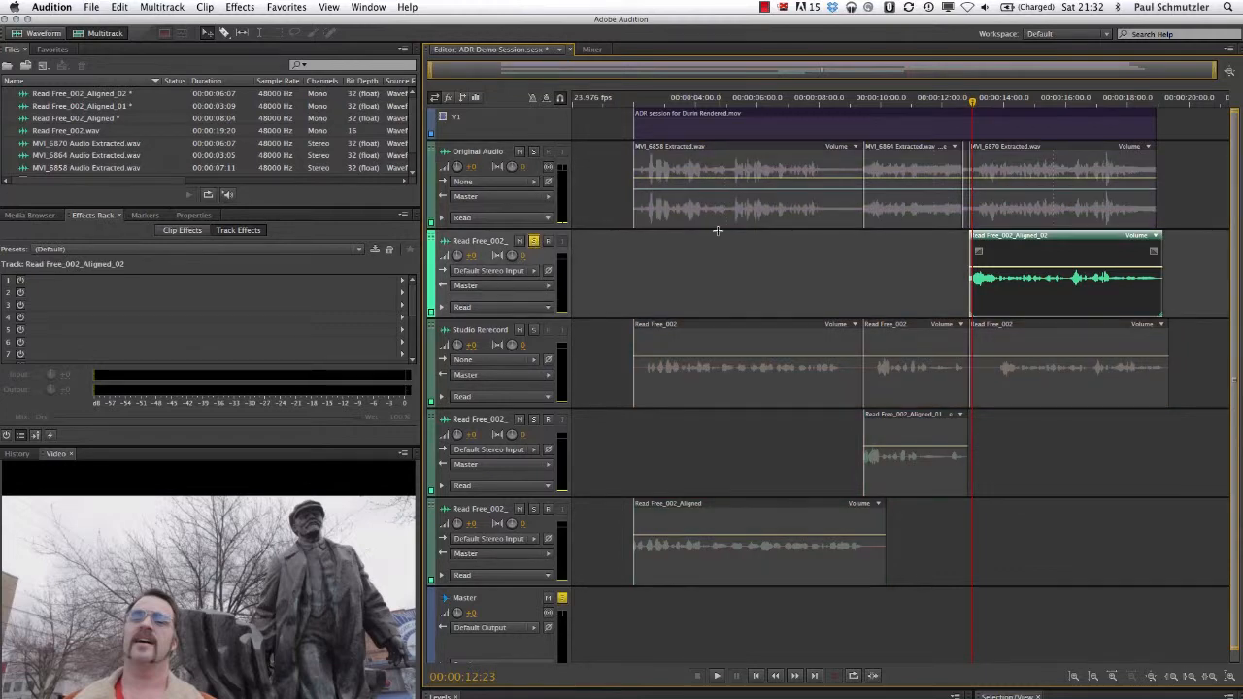
click(966, 104)
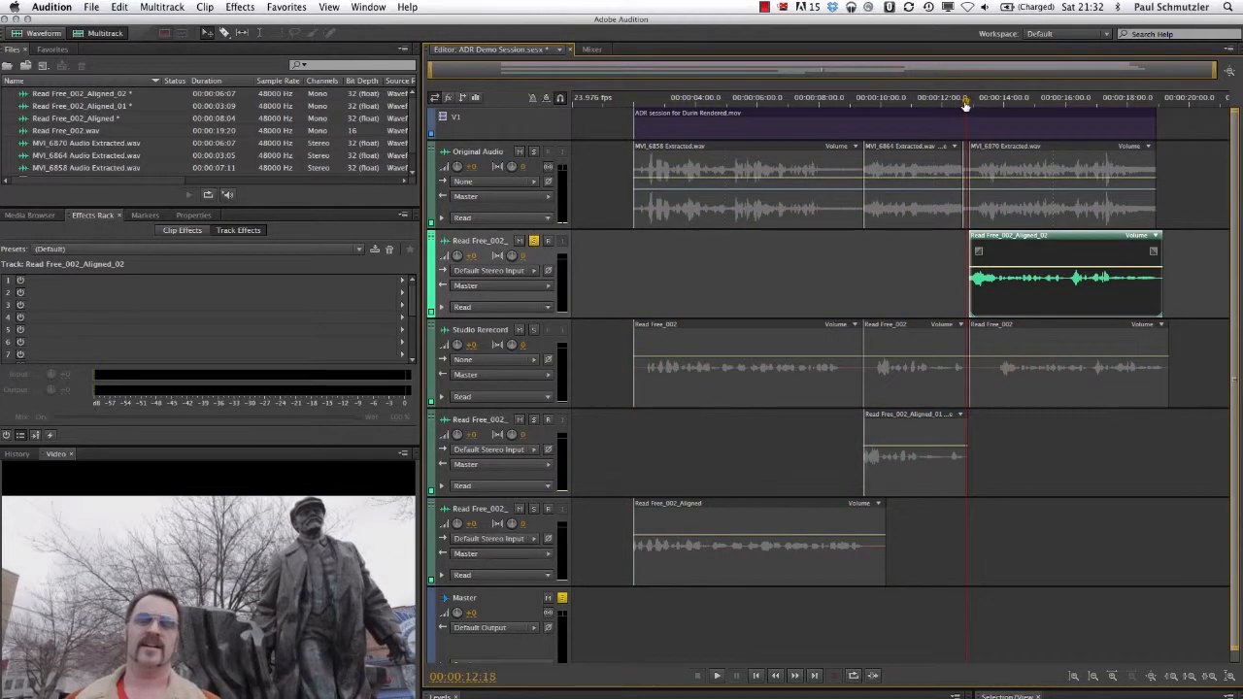
key(space)
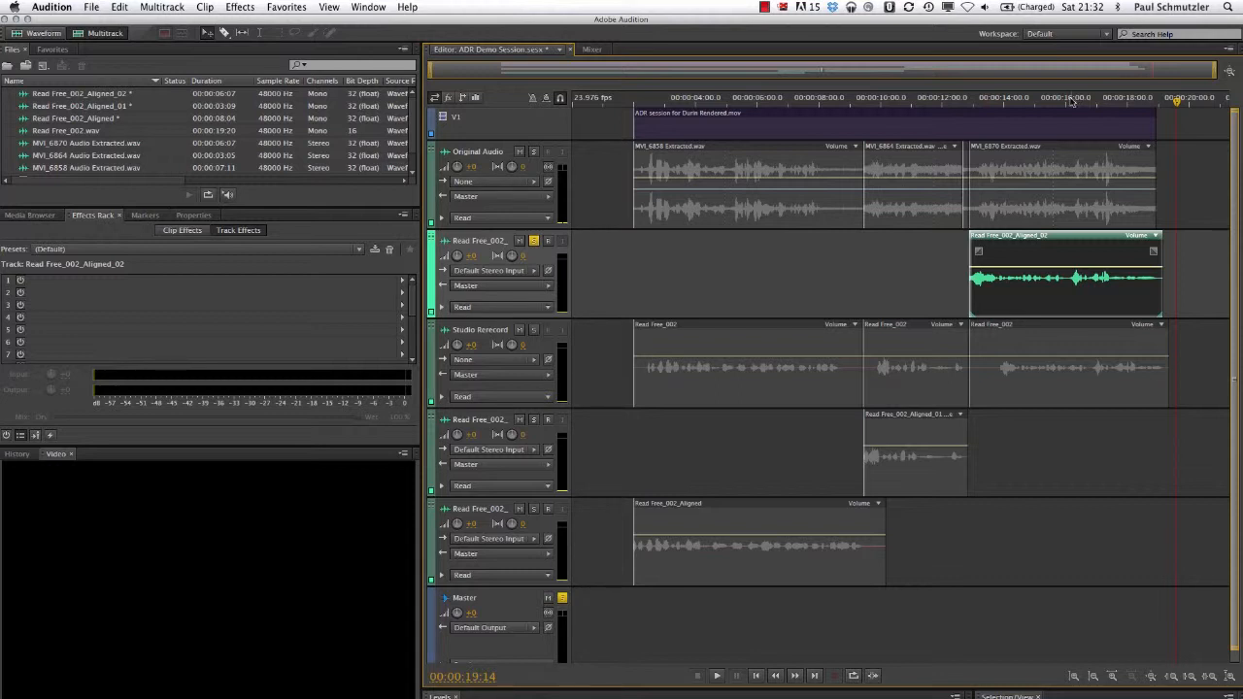
Step: Open Automatic Speech Alignment for the third Original Audio and Studio Rerecord clips and examine the available alignment modes
click(1053, 339)
super+click(1056, 153)
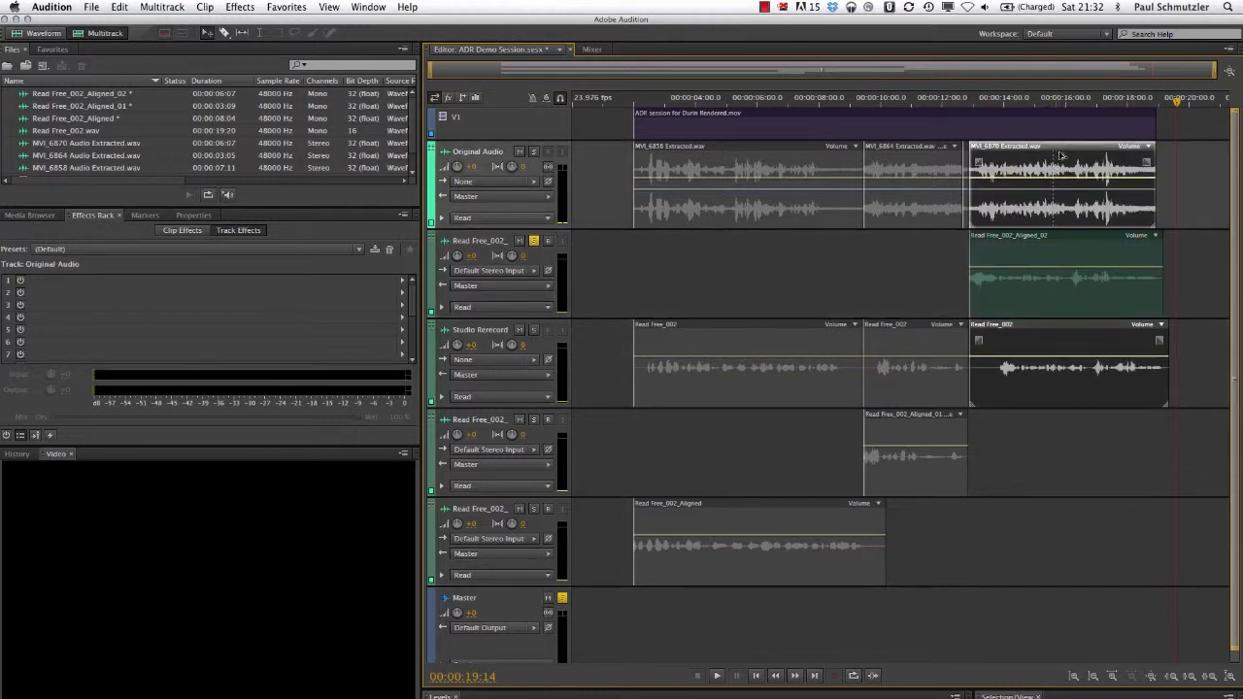
right_click(1061, 155)
click(949, 347)
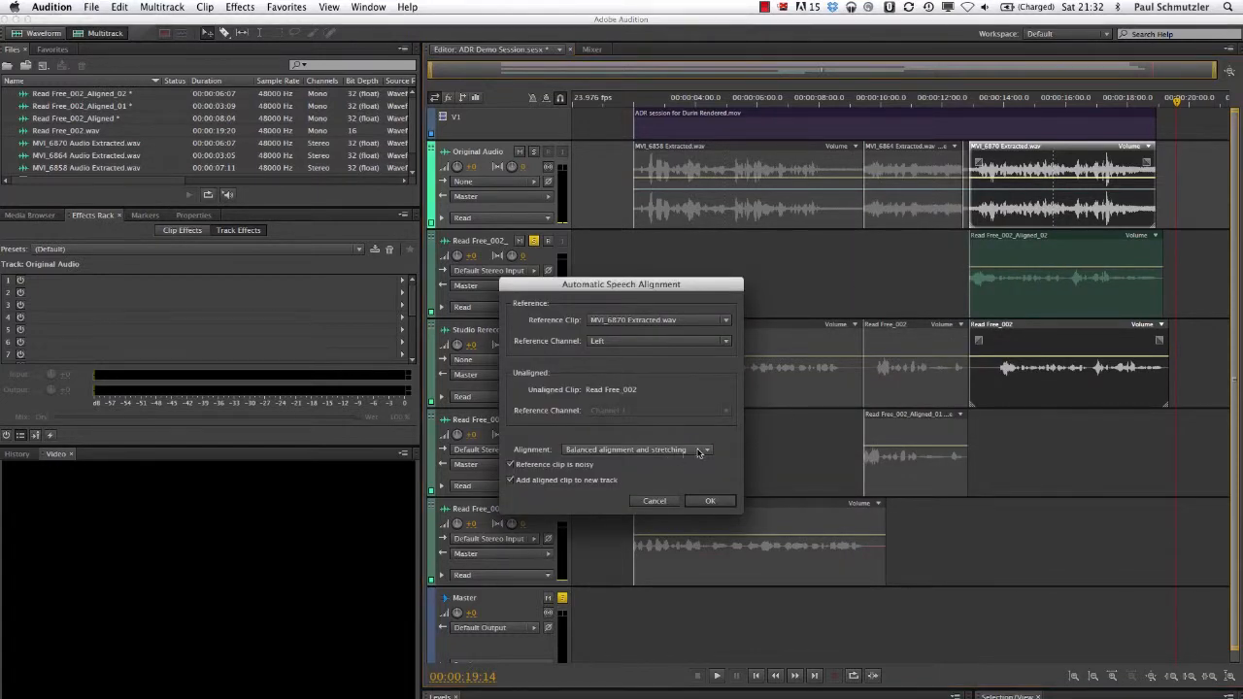
click(667, 451)
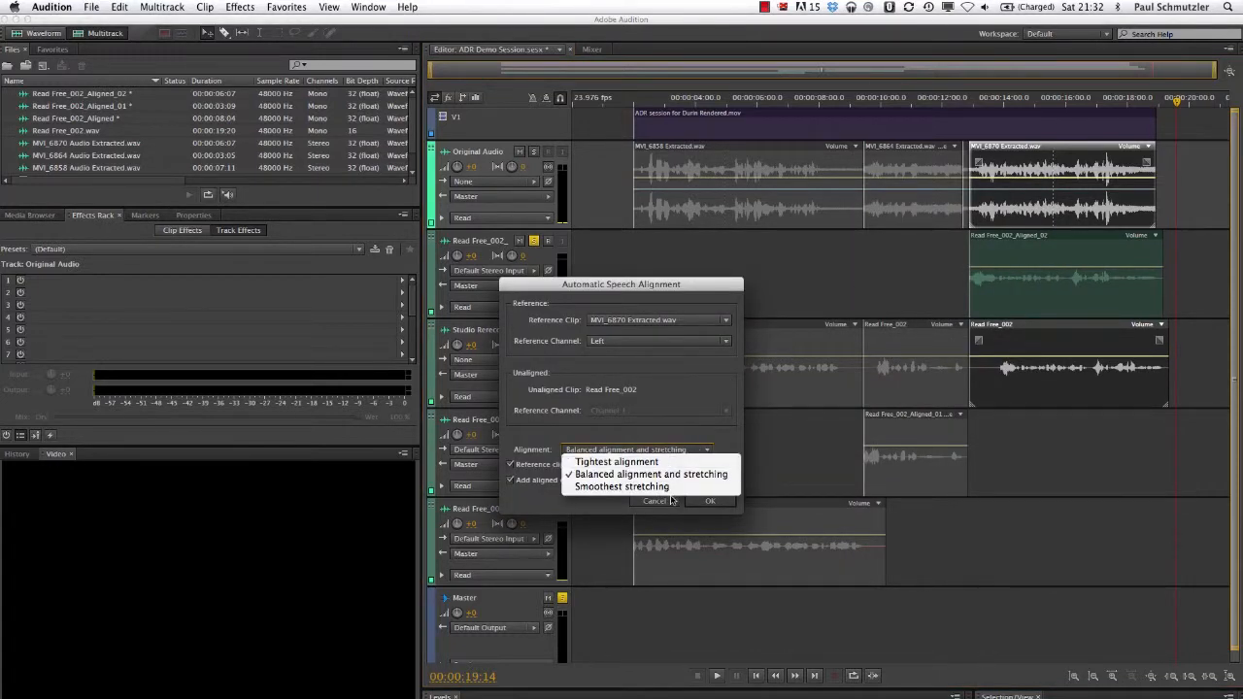
click(668, 431)
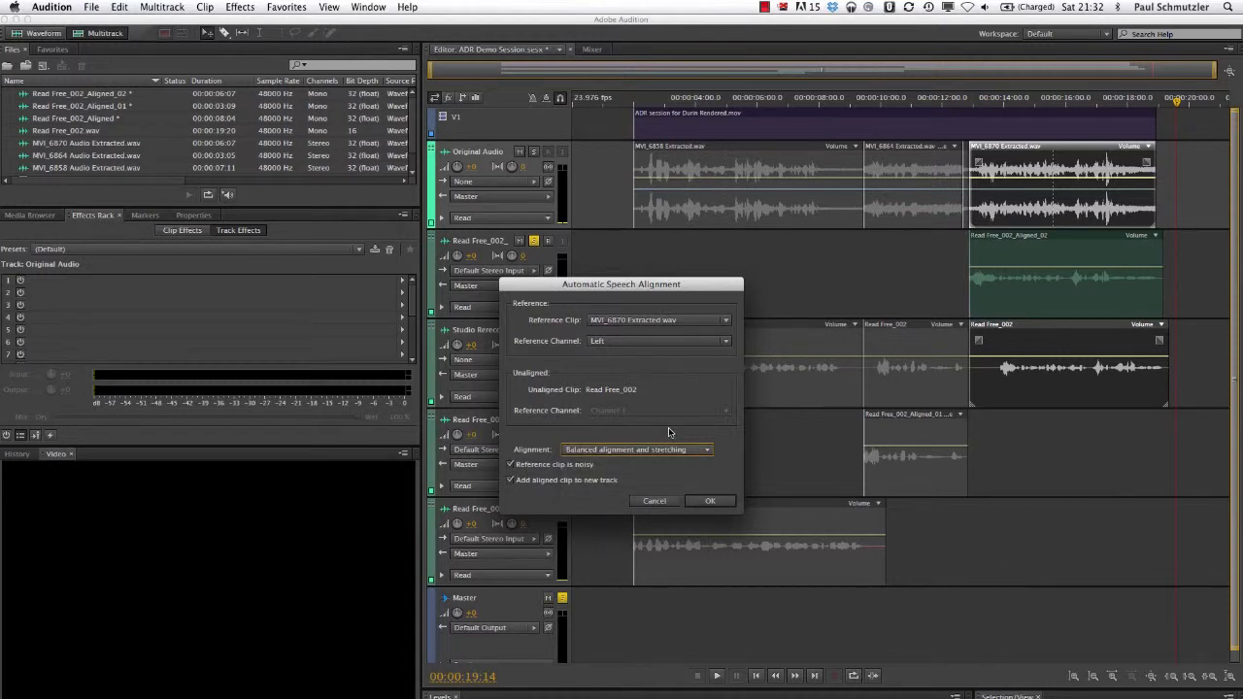